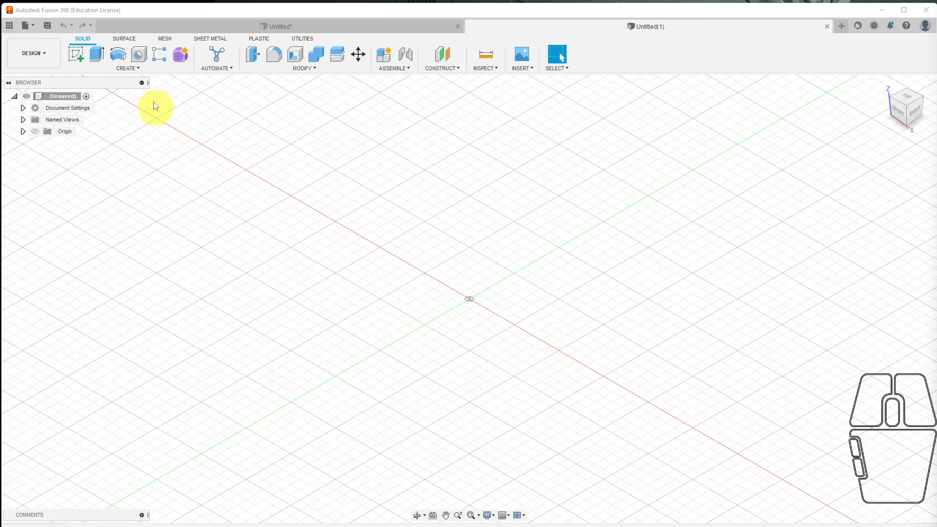
# Create a 25 x 25 x 25 mm box as a new body on the horizontal origin plane, starting at the origin.
pyautogui.click(128, 68)
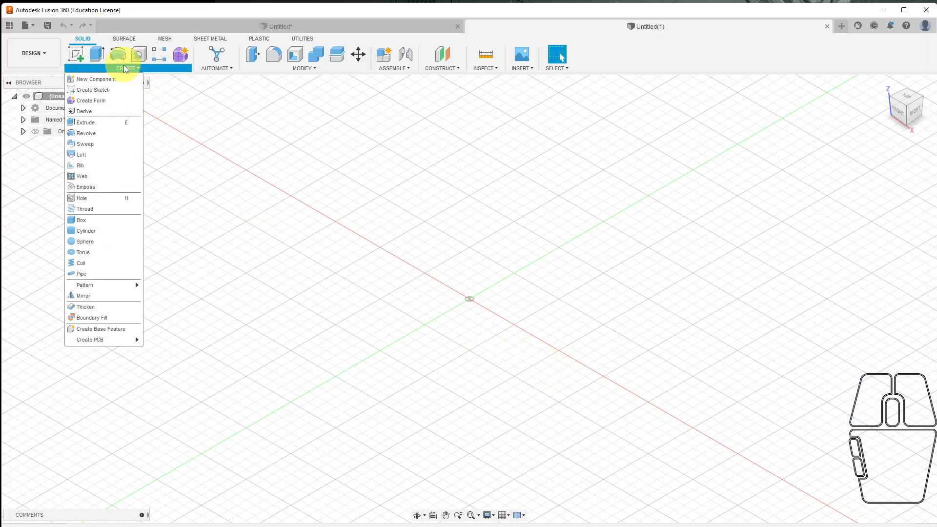
pyautogui.click(82, 220)
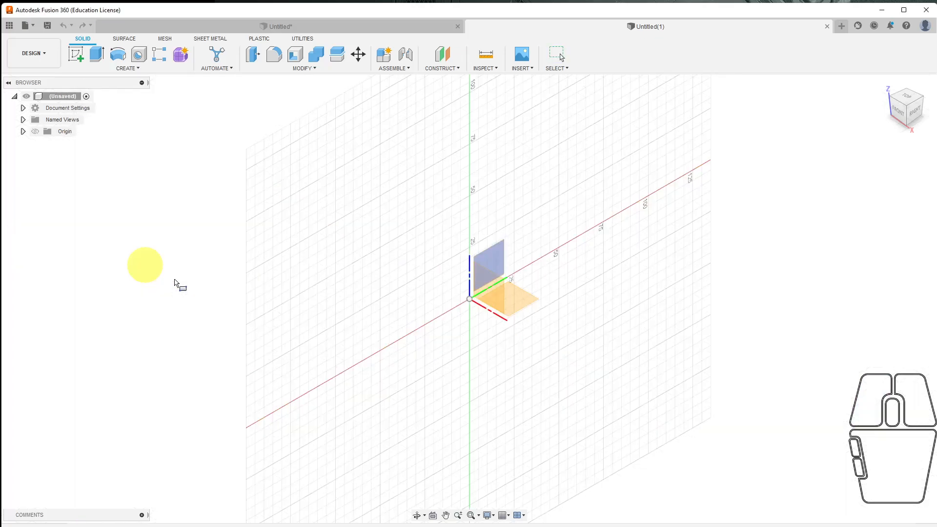
pyautogui.click(526, 300)
pyautogui.click(470, 303)
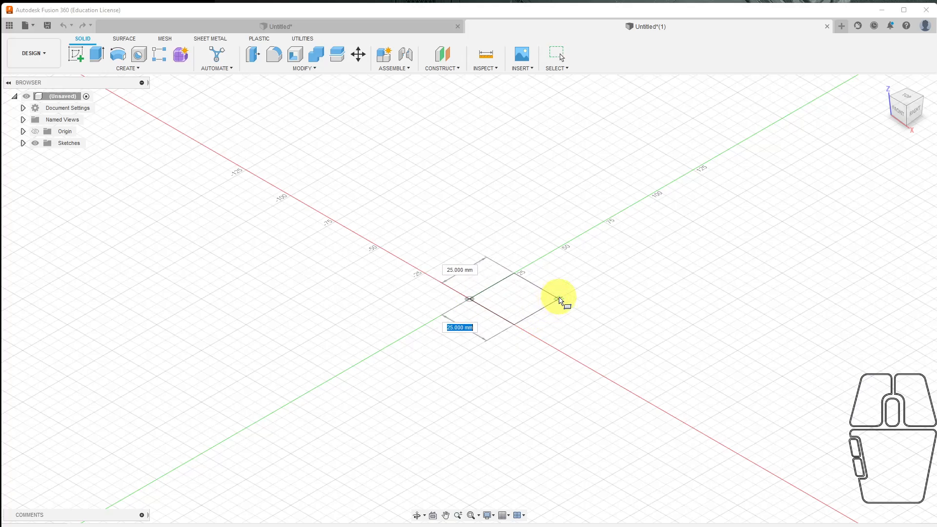
pyautogui.write('25')
pyautogui.press('Tab')
pyautogui.press('Return')
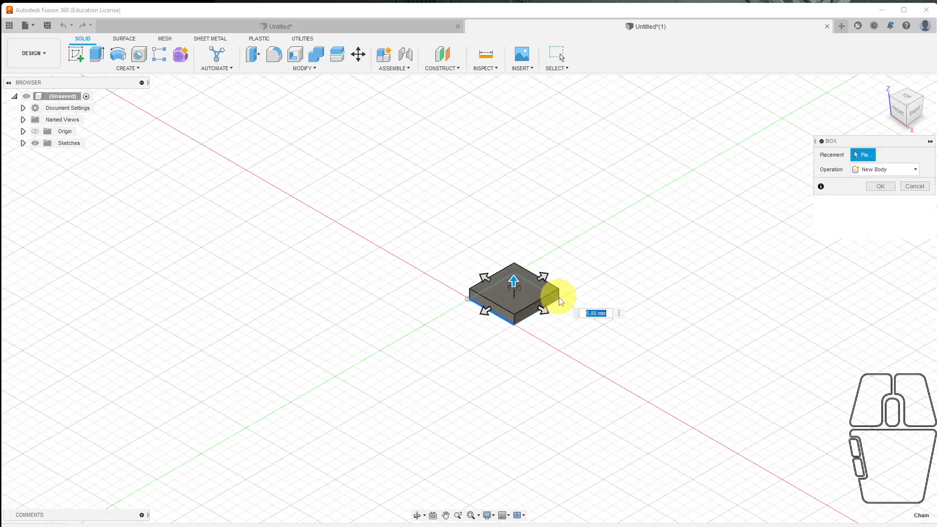
pyautogui.write('25')
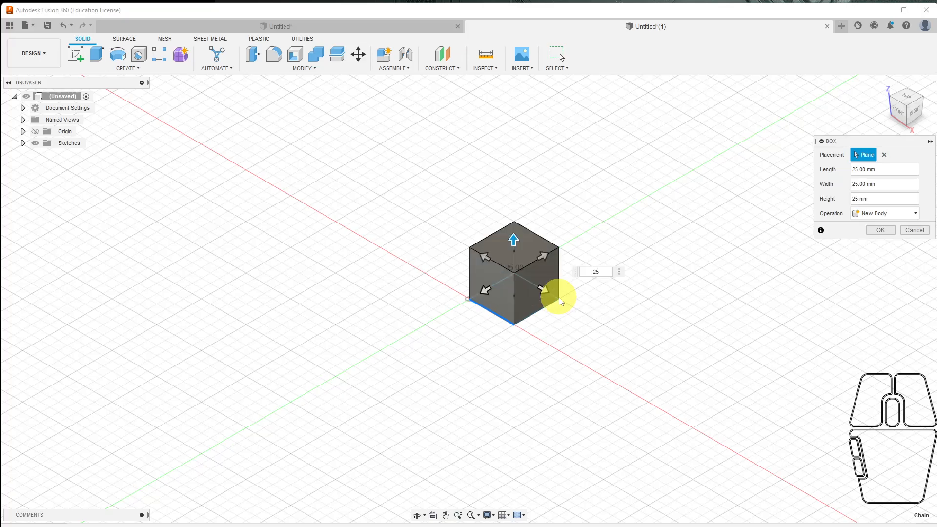
pyautogui.press('Return')
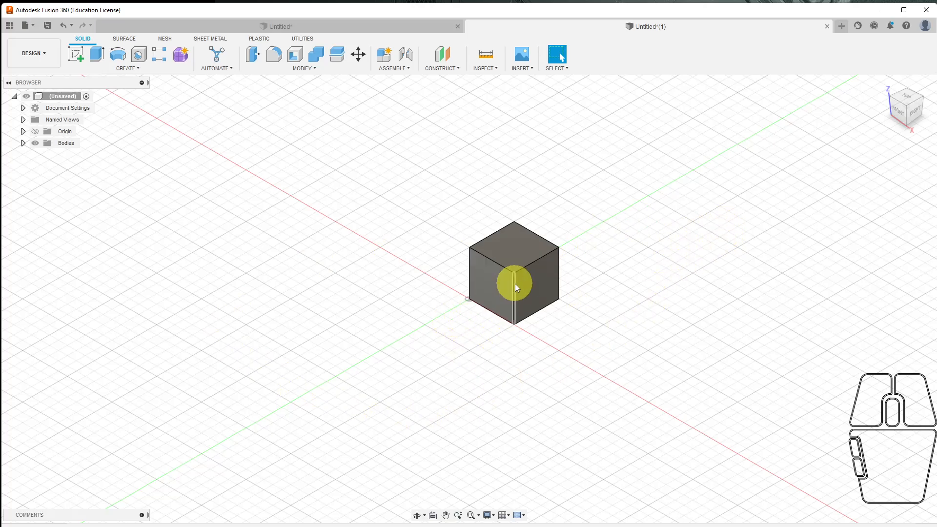
# Cut a 4 mm diameter sphere into the cube's front face, centred at X 20 mm, Z 5 mm.
pyautogui.click(897, 112)
pyautogui.scroll(1, 452, 239)
pyautogui.scroll(4, 452, 239)
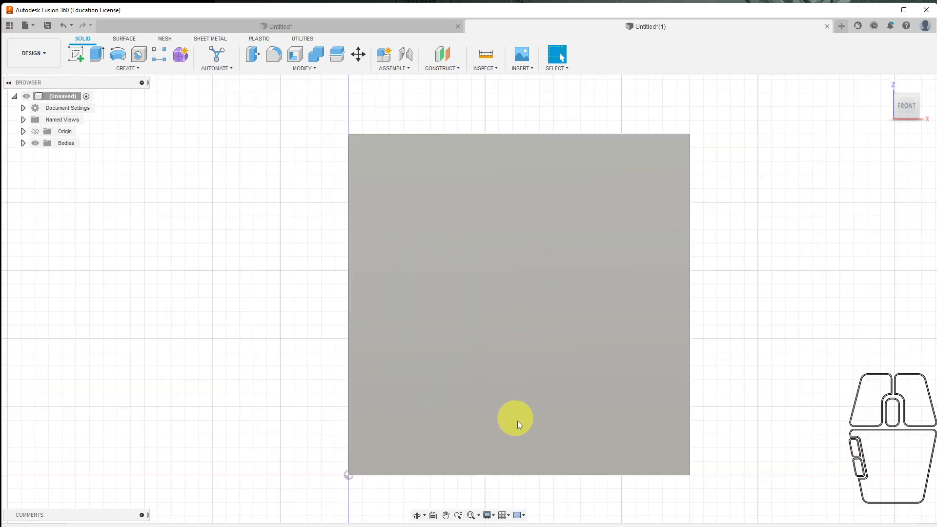
pyautogui.moveTo(519, 401)
pyautogui.mouseDown(button='middle')
pyautogui.moveTo(527, 400)
pyautogui.moveTo(514, 390)
pyautogui.moveTo(519, 384)
pyautogui.mouseUp(button='middle')
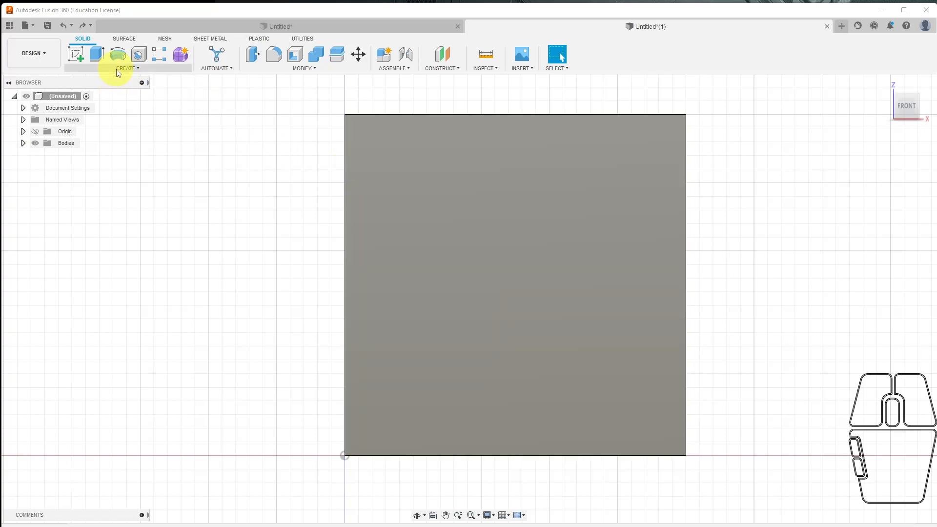
pyautogui.click(118, 69)
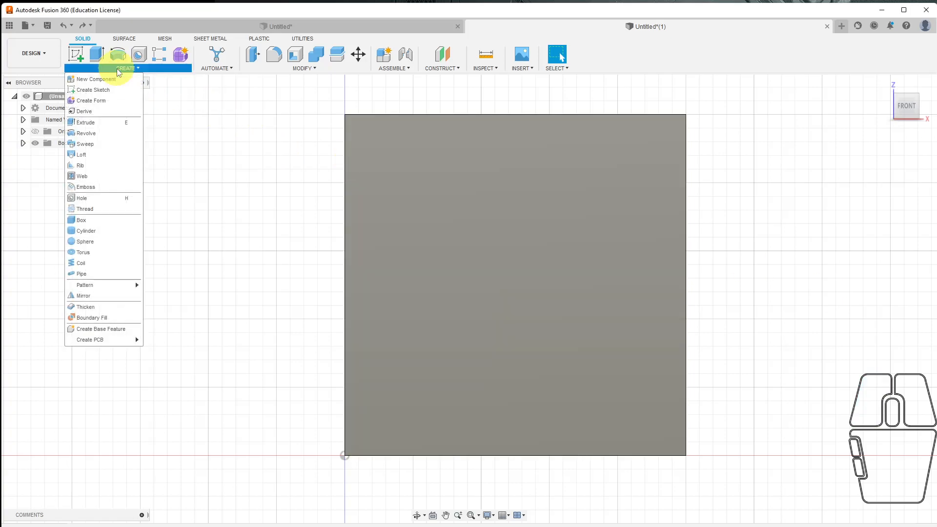
pyautogui.click(79, 241)
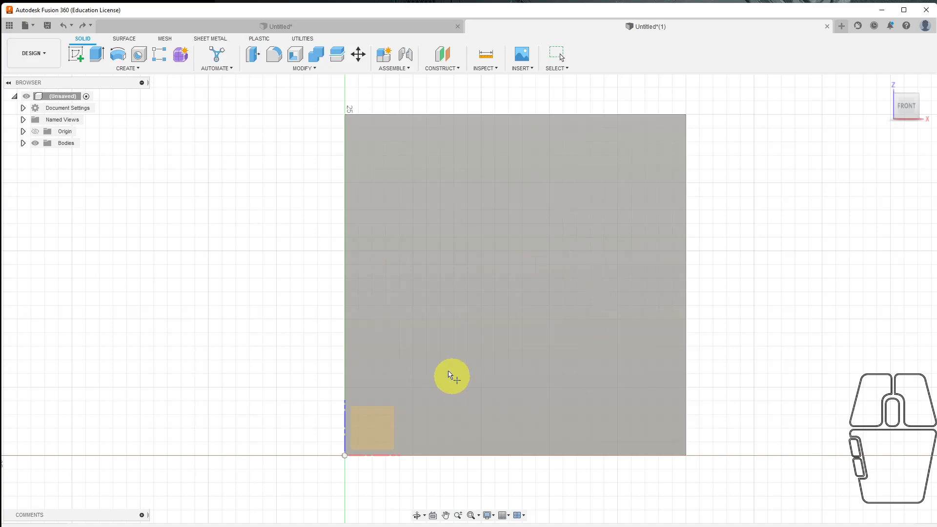
pyautogui.click(539, 303)
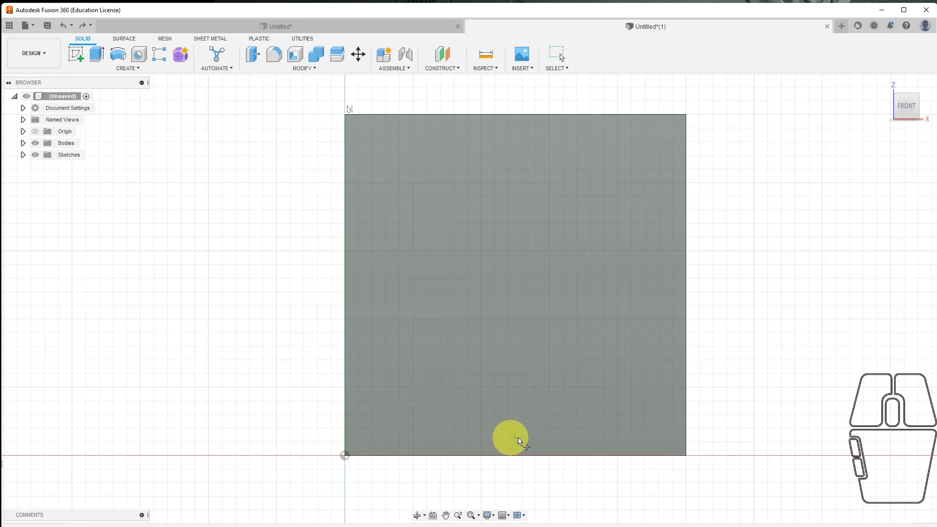
pyautogui.click(618, 389)
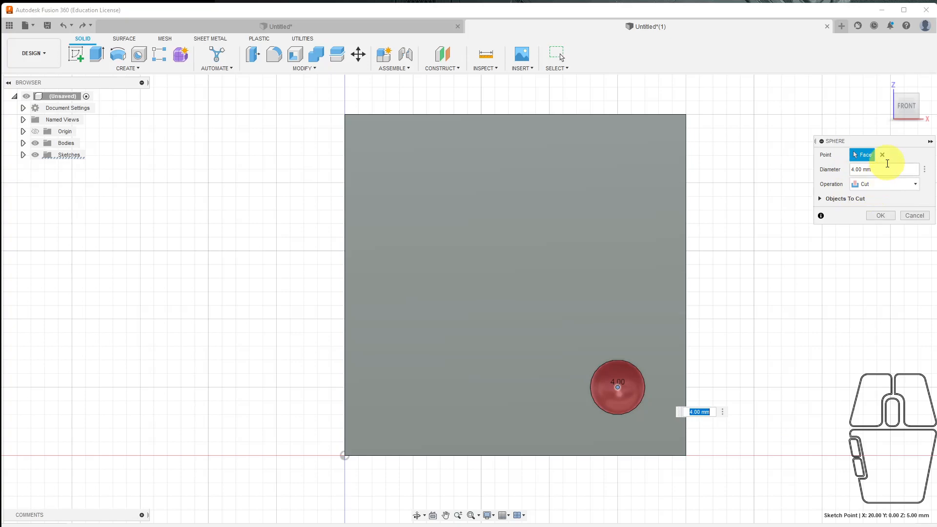
pyautogui.click(878, 216)
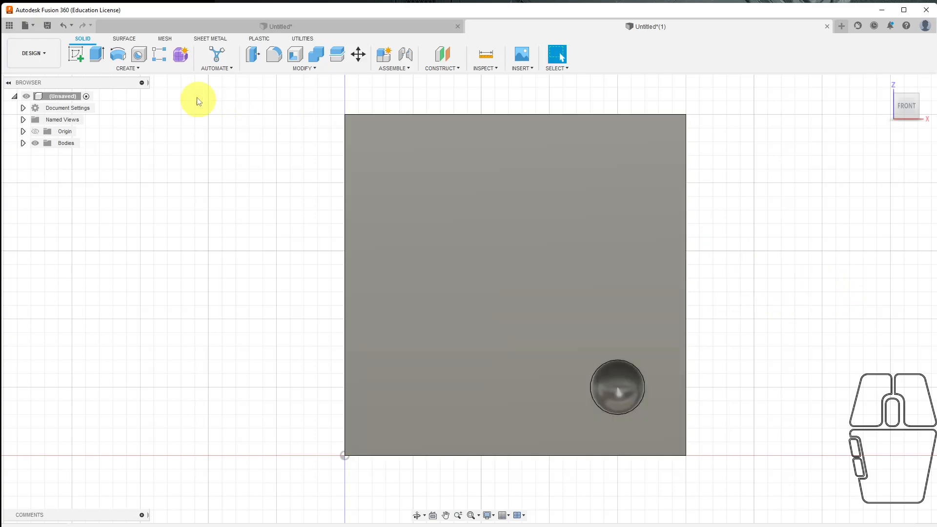
# Pattern the spherical cut feature 2 by 2 along the front face's bottom and left edges, with distances of -15 mm and 15 mm.
pyautogui.click(157, 58)
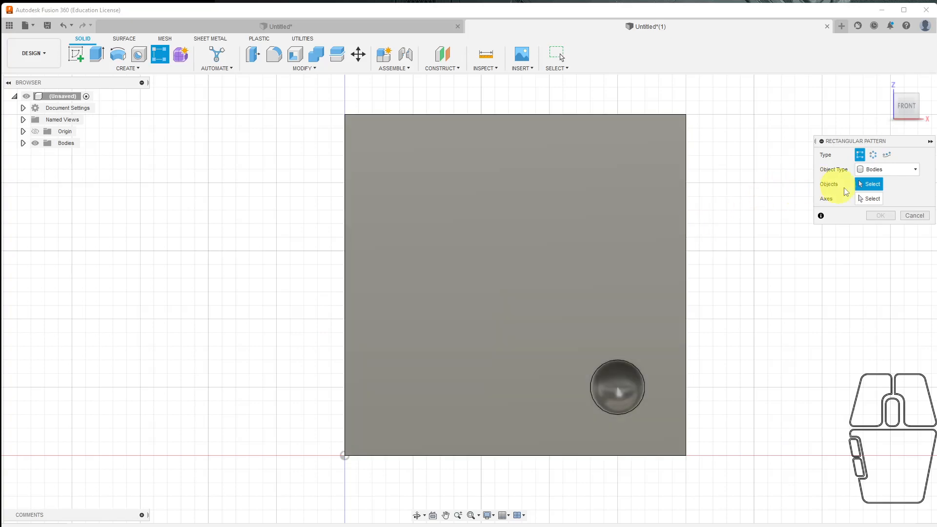
pyautogui.click(884, 169)
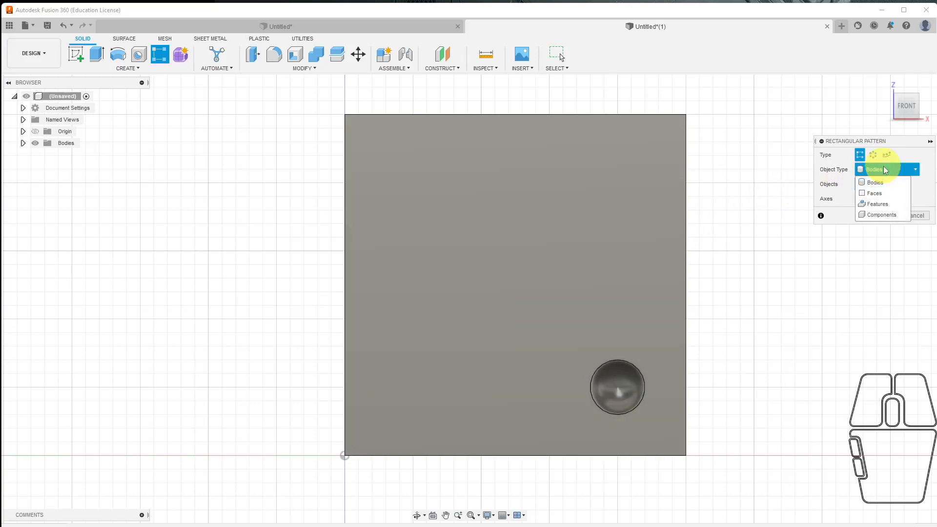
pyautogui.click(877, 204)
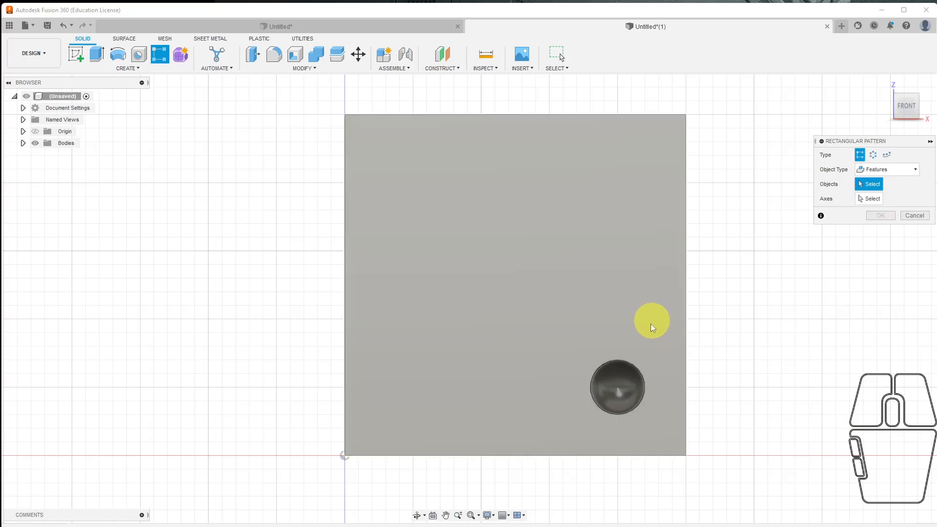
pyautogui.click(625, 386)
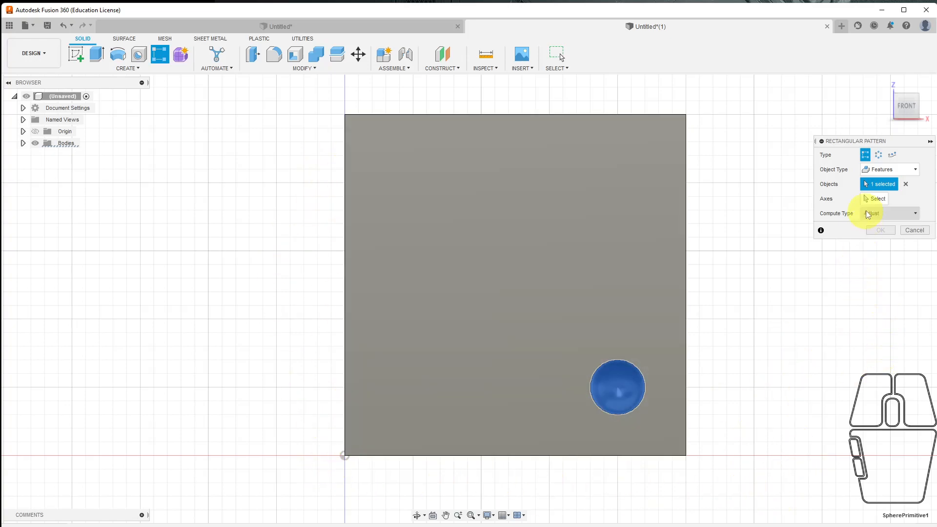
pyautogui.click(874, 202)
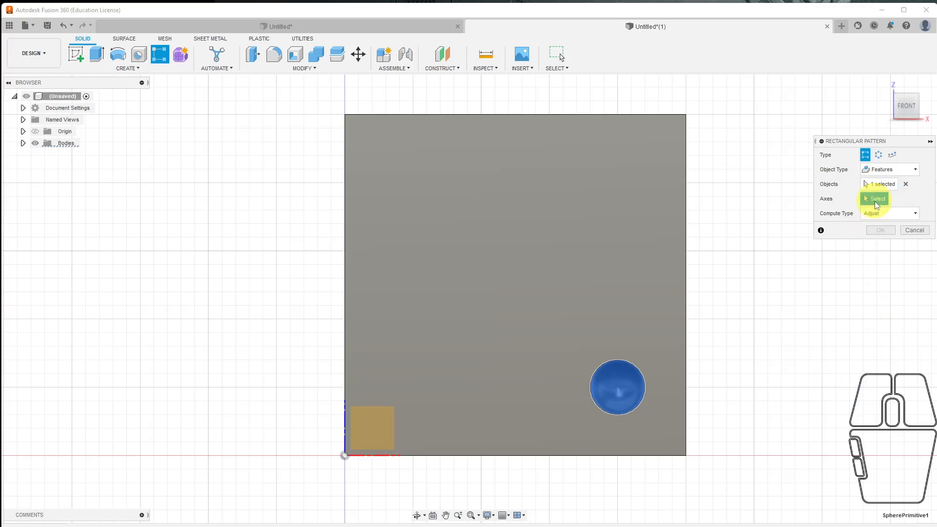
pyautogui.click(527, 454)
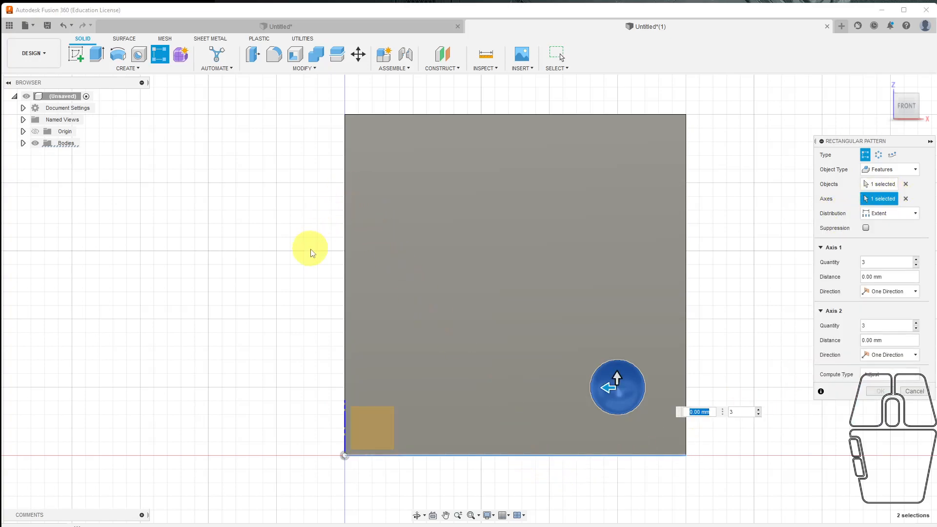
pyautogui.click(343, 262)
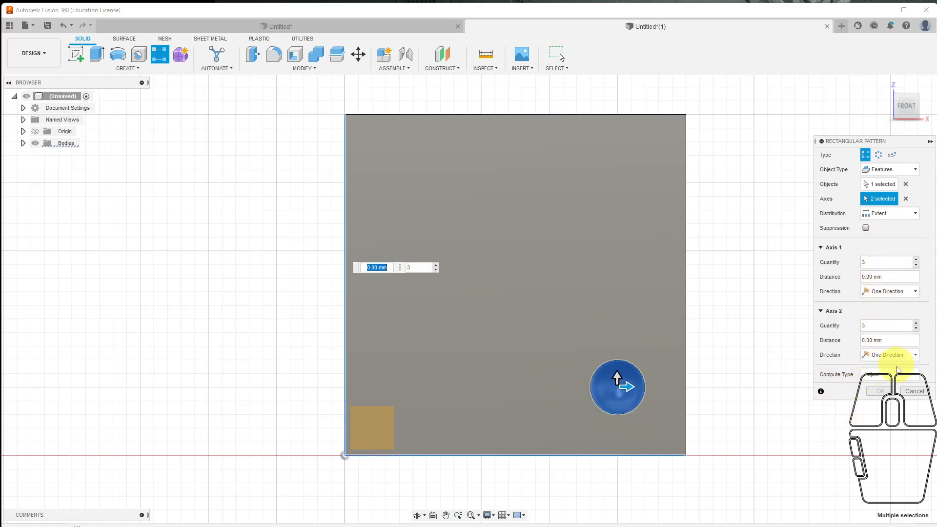
pyautogui.click(916, 267)
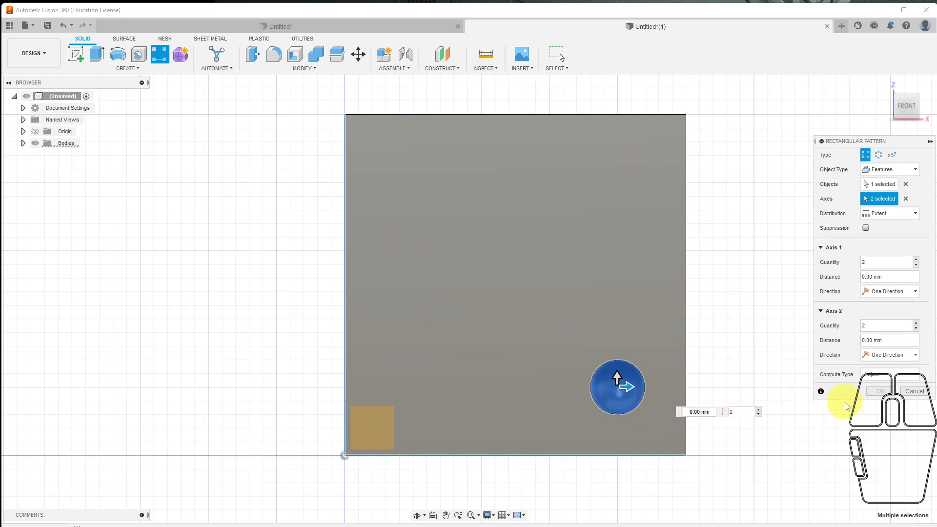
pyautogui.moveTo(626, 388); pyautogui.dragTo(420, 393)
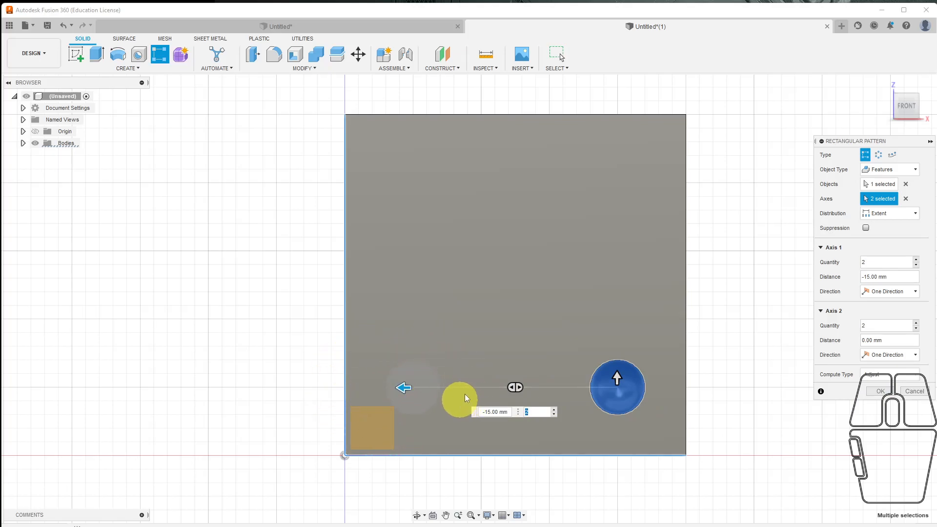
pyautogui.moveTo(617, 375); pyautogui.dragTo(613, 173)
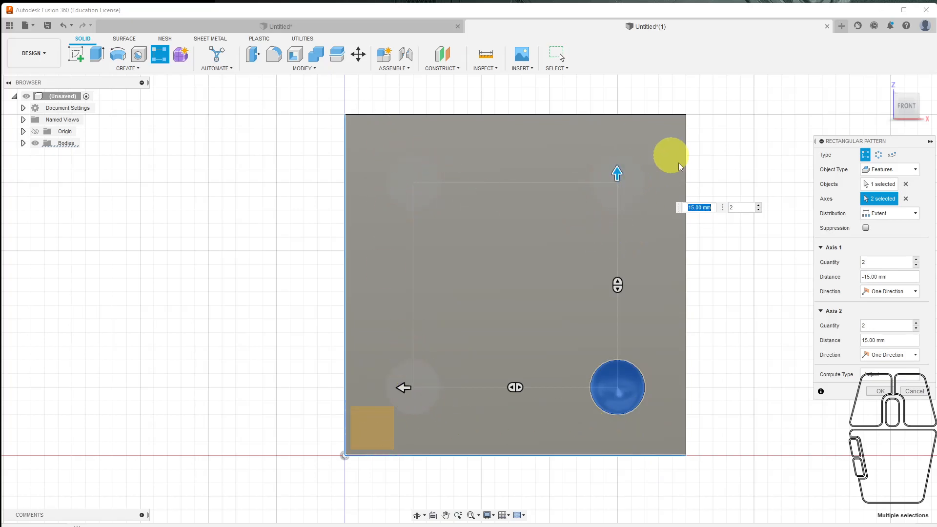
pyautogui.click(880, 391)
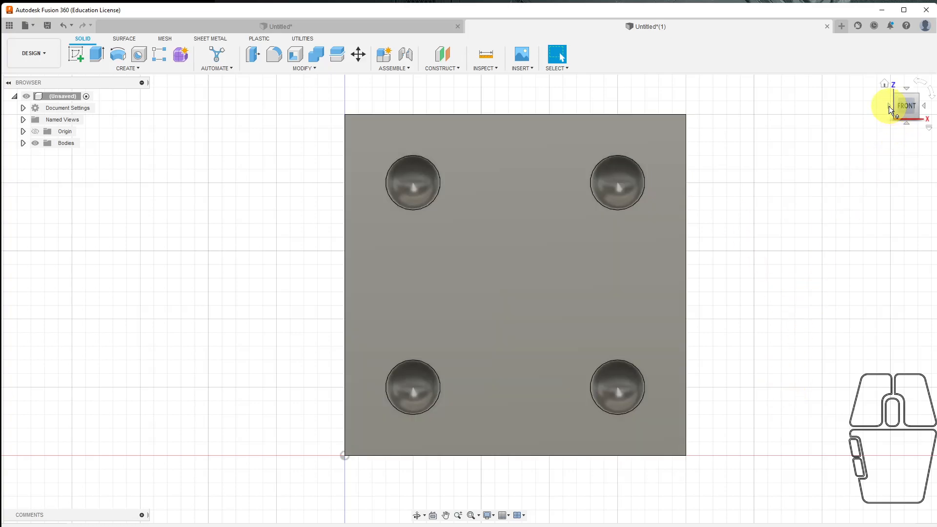
# Cut a 4 mm diameter sphere into the cube's left face, centred at Y 5 mm, Z 5 mm.
pyautogui.click(889, 106)
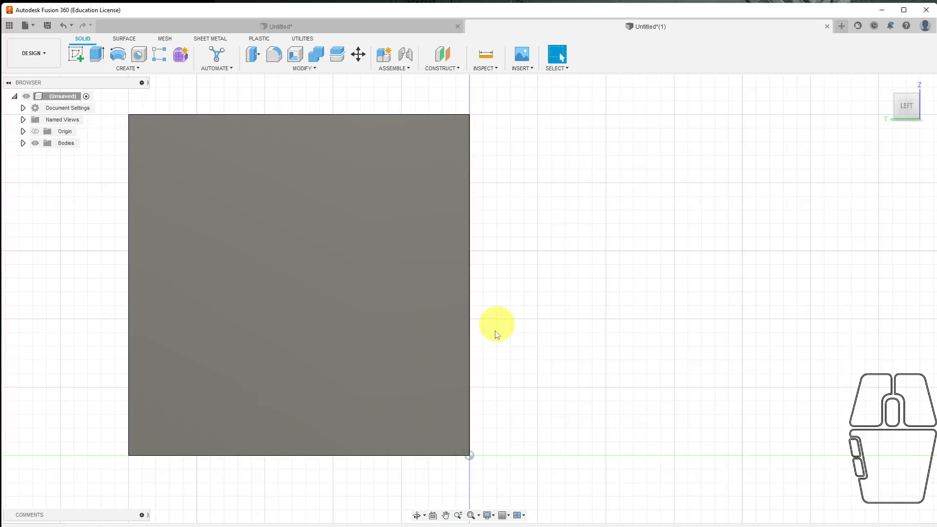
pyautogui.moveTo(565, 335); pyautogui.dragTo(798, 338, button='middle')
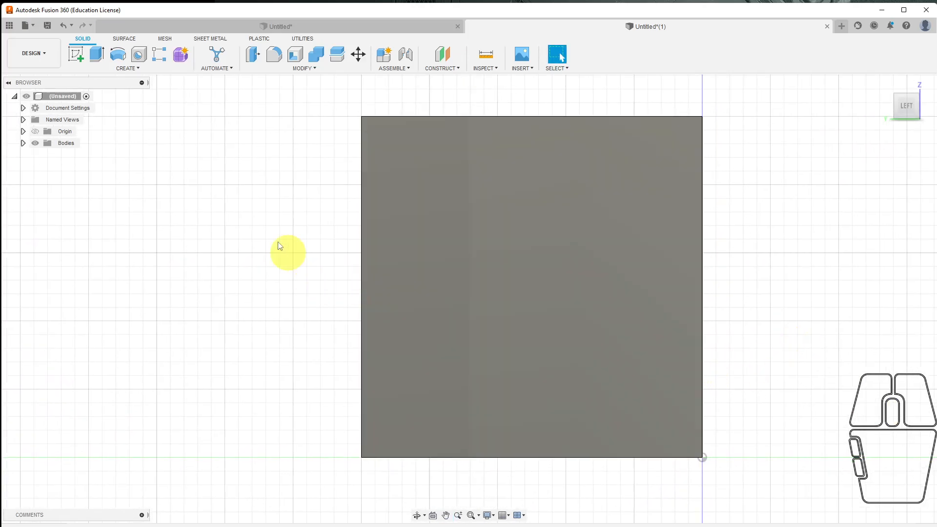
pyautogui.click(158, 55)
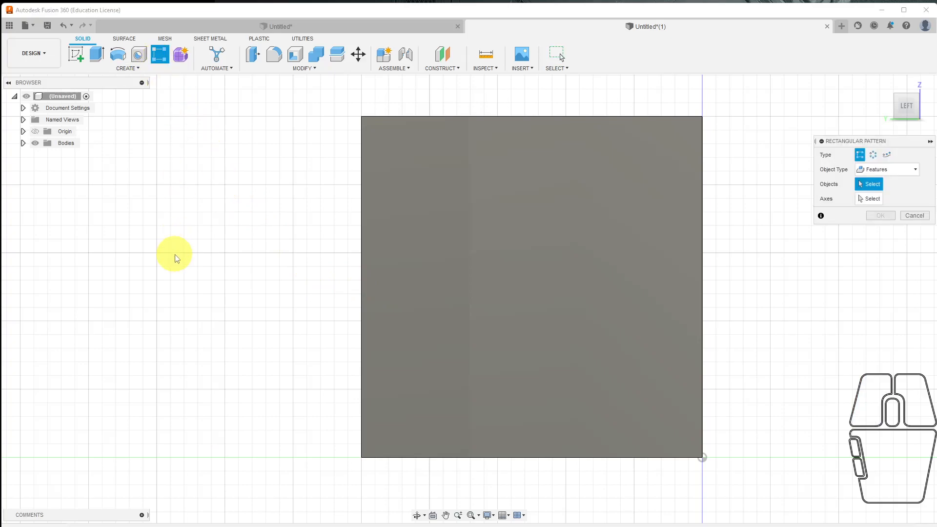
pyautogui.click(923, 216)
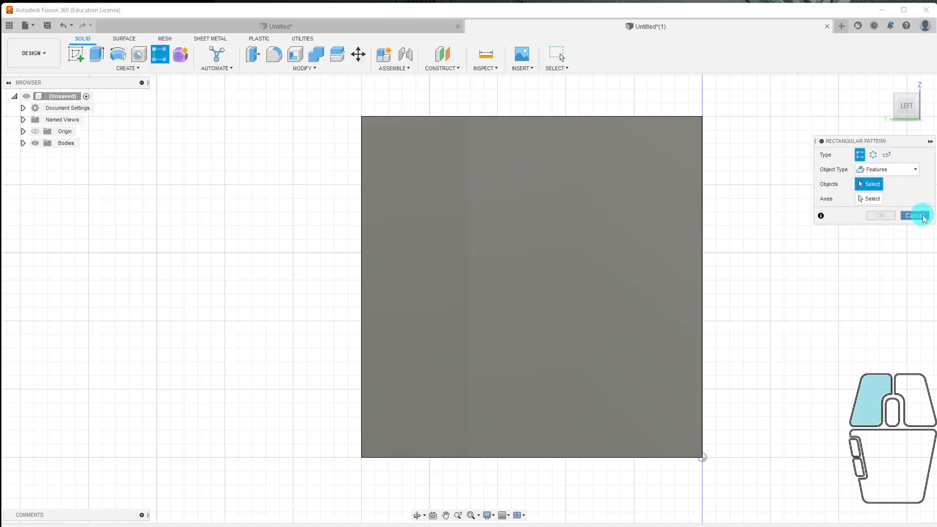
pyautogui.click(127, 69)
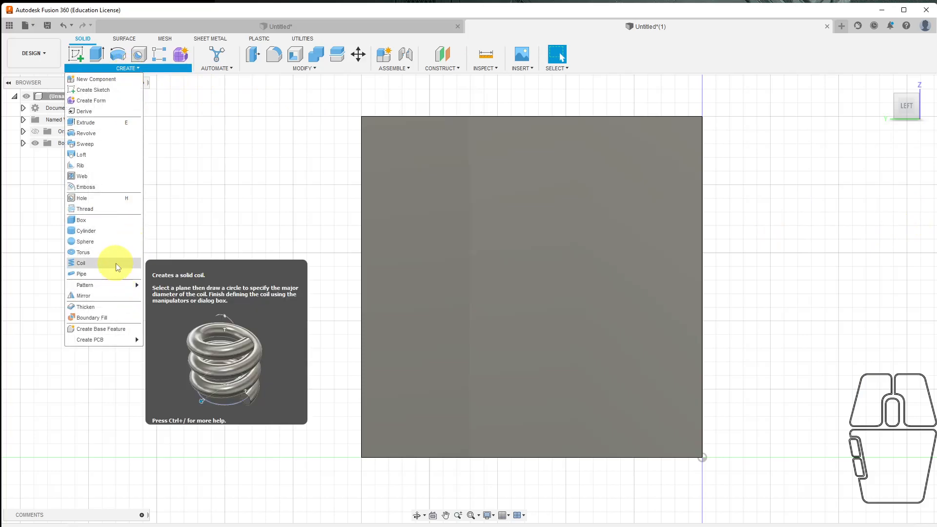
pyautogui.click(92, 242)
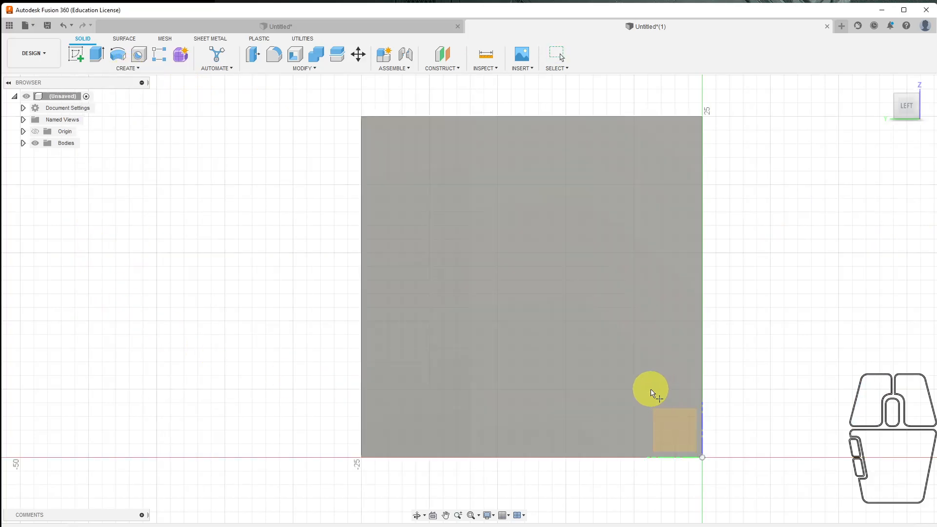
pyautogui.click(635, 393)
pyautogui.click(634, 390)
pyautogui.click(891, 217)
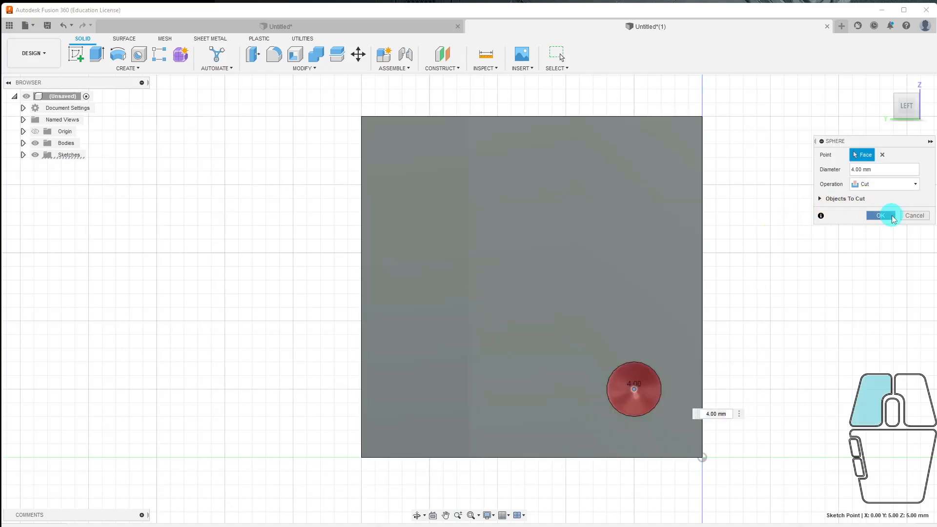
# Pattern the left face's spherical cut along its bottom edge, 2 across -16 mm, and its vertical edge, 3 across 15 mm.
pyautogui.click(159, 54)
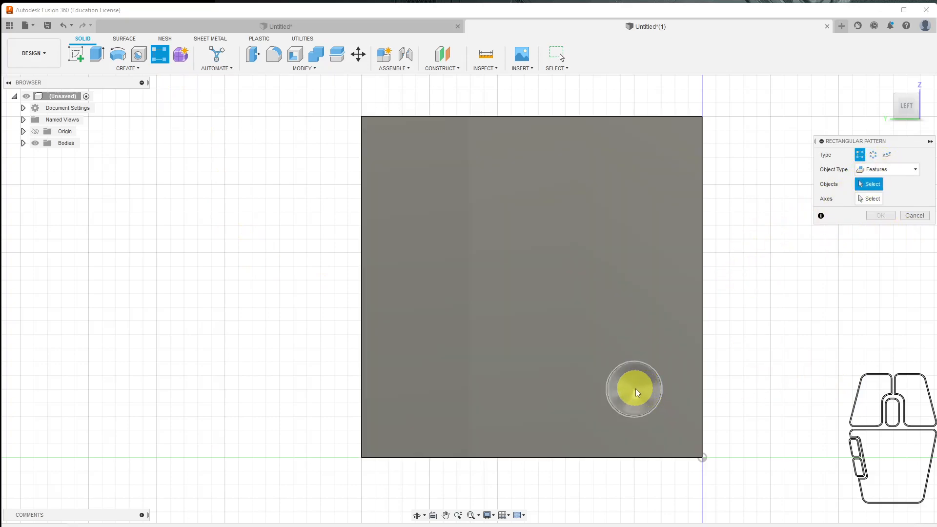
pyautogui.click(635, 389)
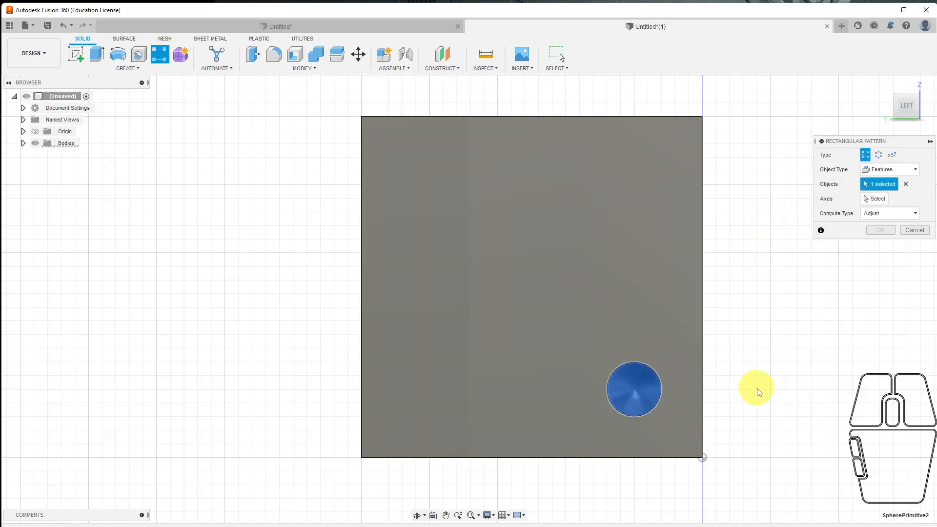
pyautogui.click(872, 208)
pyautogui.click(545, 456)
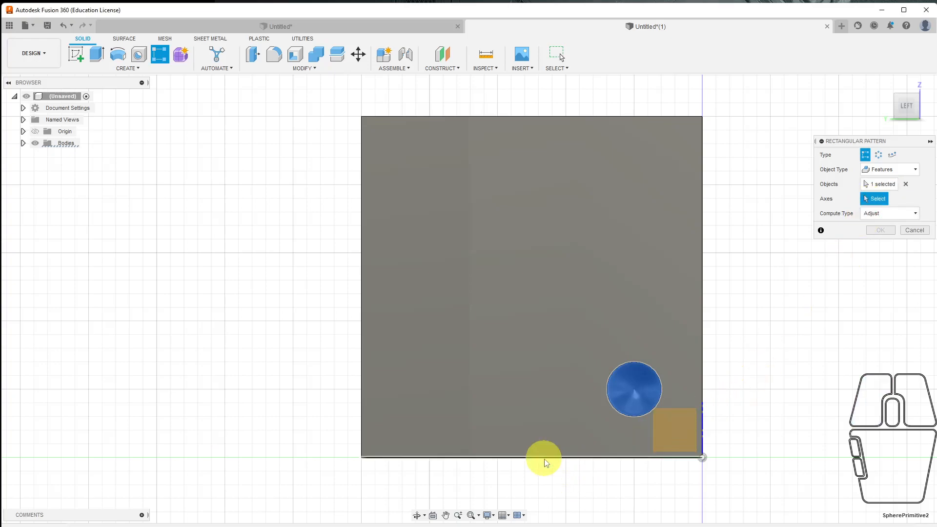
pyautogui.click(362, 325)
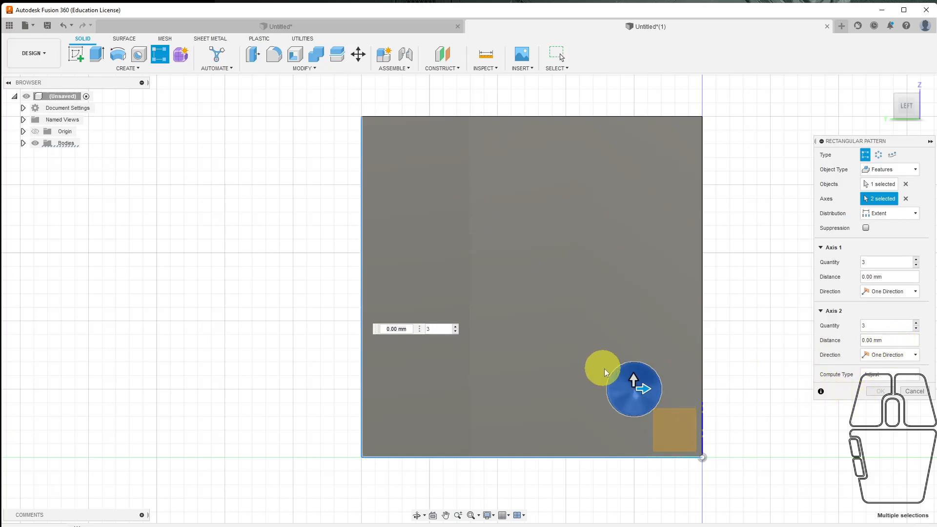
pyautogui.moveTo(632, 379); pyautogui.dragTo(633, 176)
pyautogui.moveTo(642, 386); pyautogui.dragTo(431, 386)
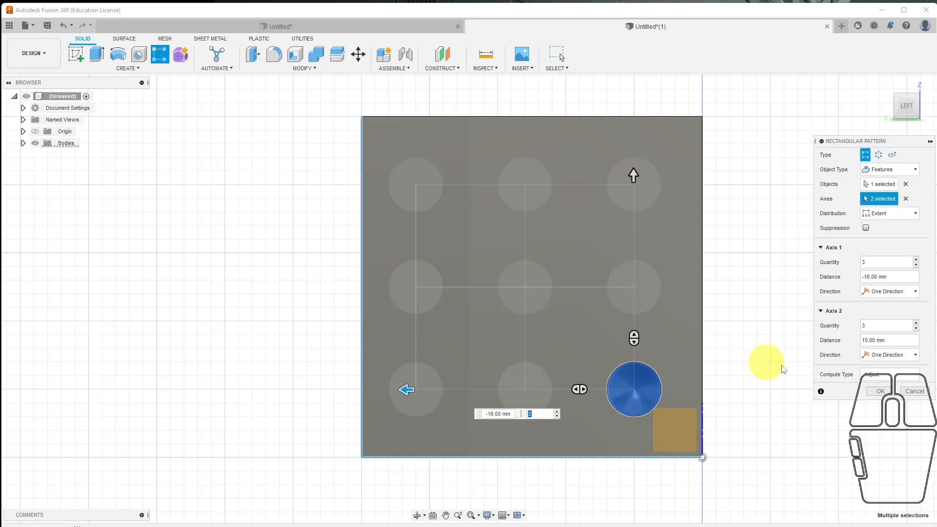
pyautogui.click(916, 333)
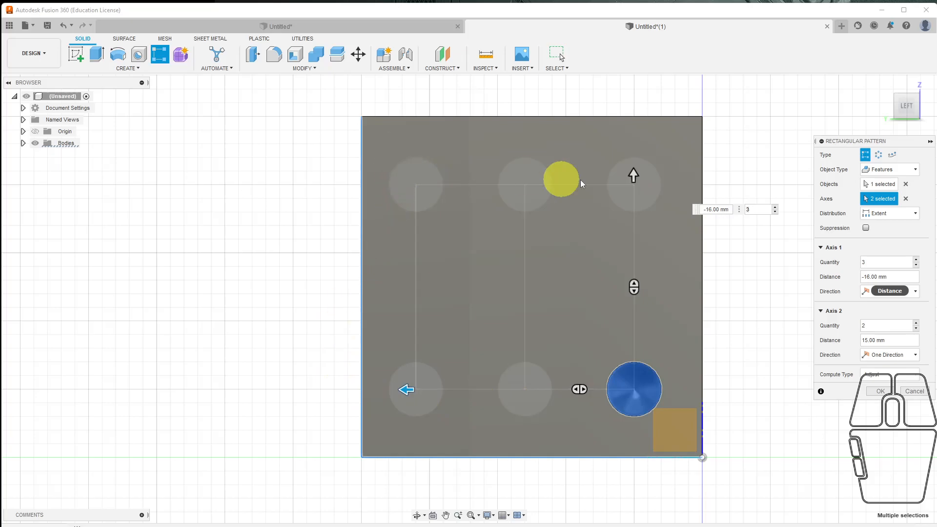
pyautogui.click(915, 323)
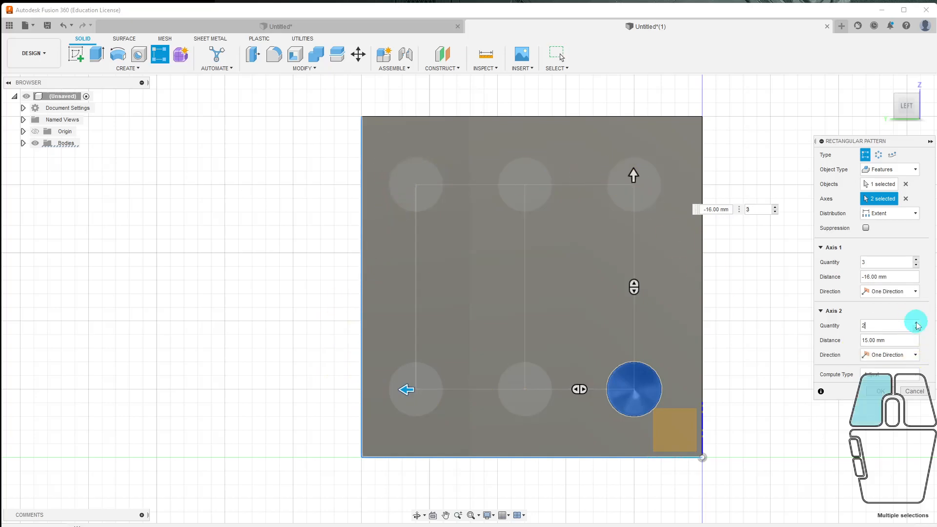
pyautogui.click(916, 266)
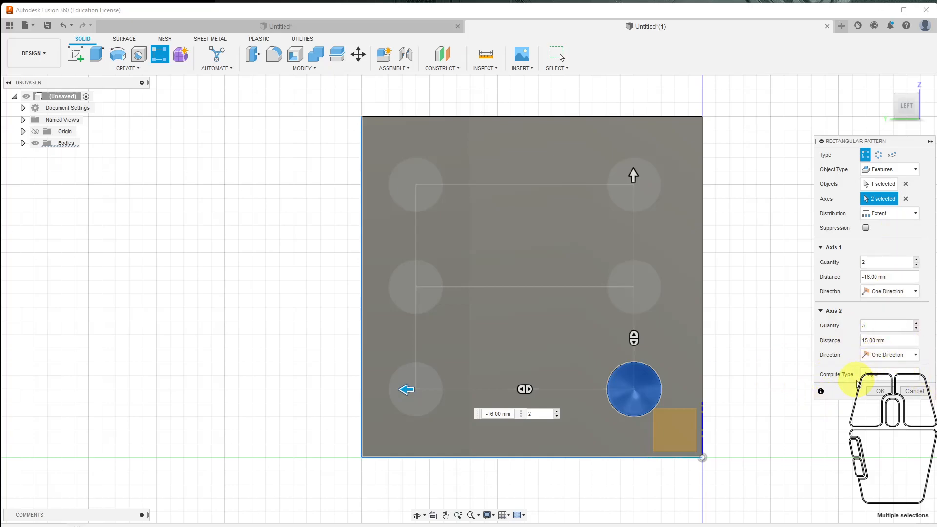
pyautogui.click(881, 391)
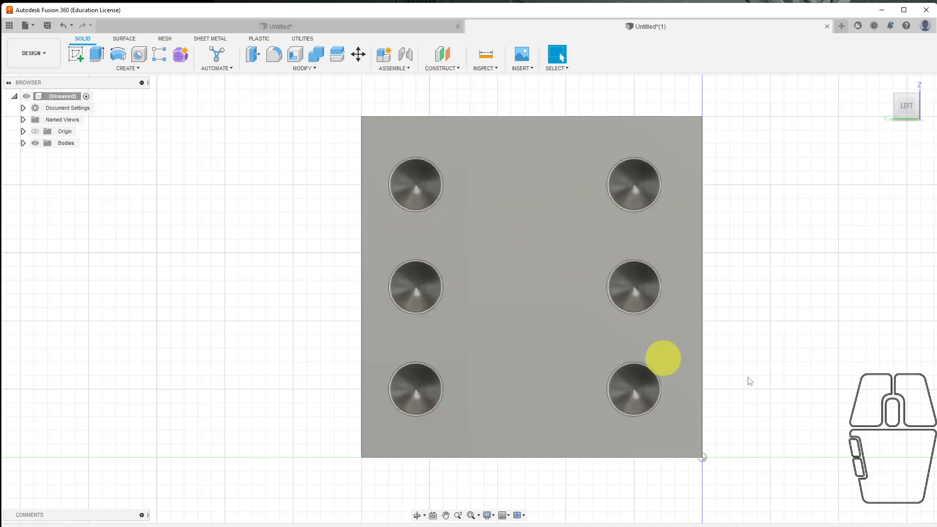
# Examine the patterned pips on the cube's front and left faces from several angles.
pyautogui.click(884, 86)
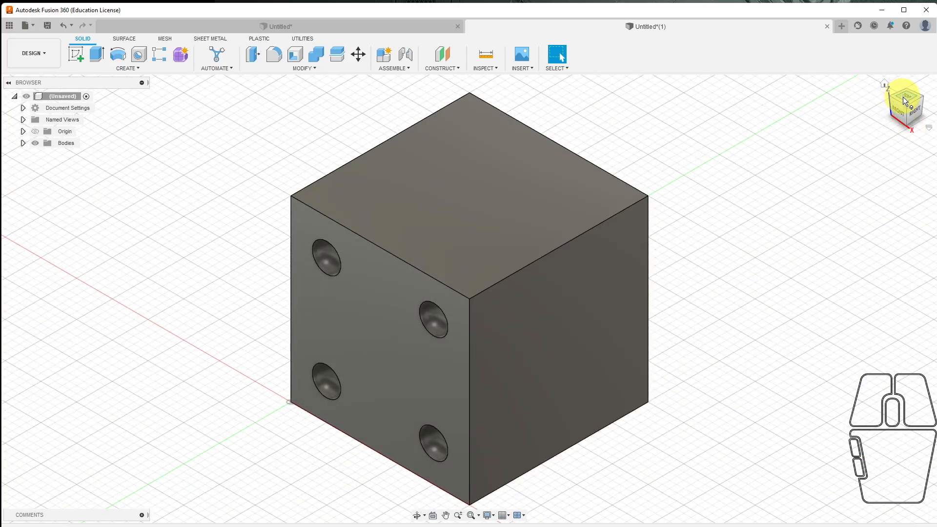
pyautogui.moveTo(906, 106)
pyautogui.mouseDown()
pyautogui.moveTo(921, 108)
pyautogui.moveTo(902, 110)
pyautogui.mouseUp()
pyautogui.moveTo(710, 336); pyautogui.dragTo(501, 331, button='middle')
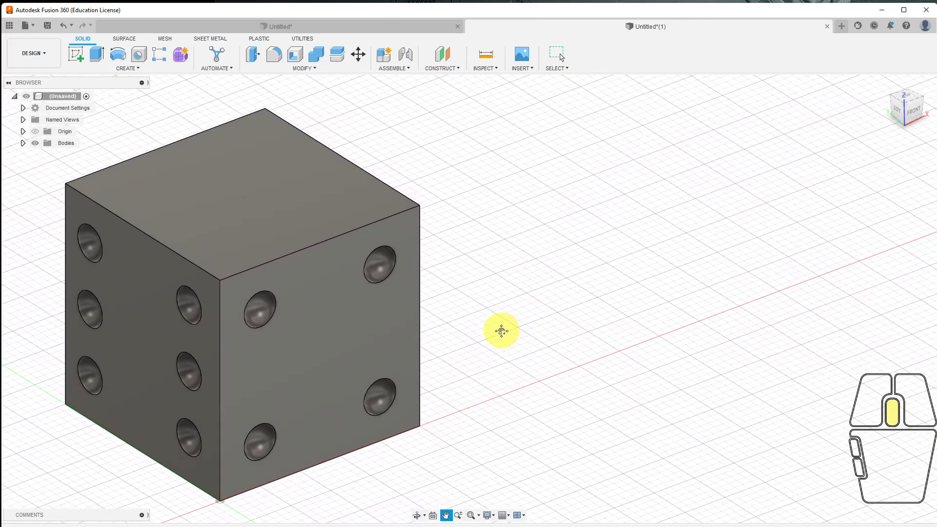
pyautogui.scroll(-1, 540, 321)
pyautogui.scroll(5, 595, 307)
pyautogui.moveTo(596, 307); pyautogui.dragTo(518, 323, button='middle')
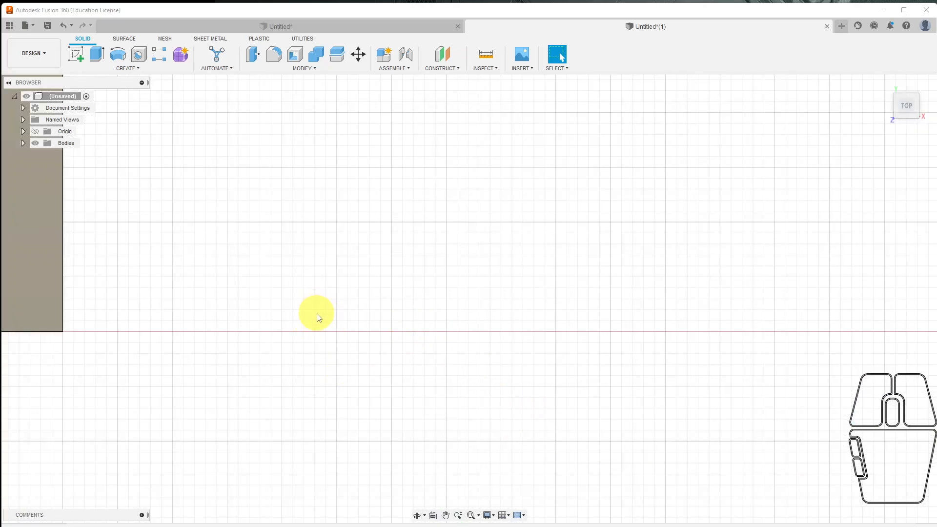
pyautogui.click(883, 83)
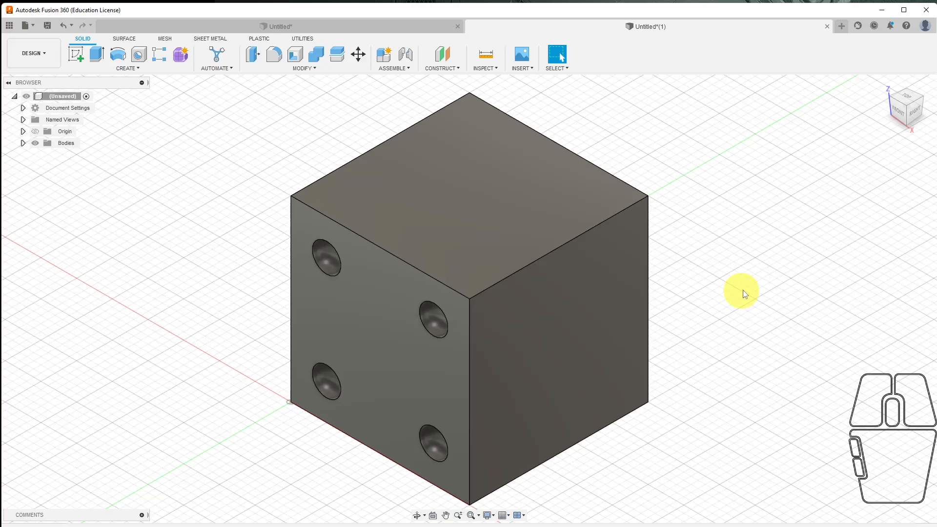
pyautogui.moveTo(802, 374); pyautogui.dragTo(712, 304, button='middle')
pyautogui.scroll(-4, 710, 302)
pyautogui.scroll(4, 727, 319)
pyautogui.scroll(4, 737, 331)
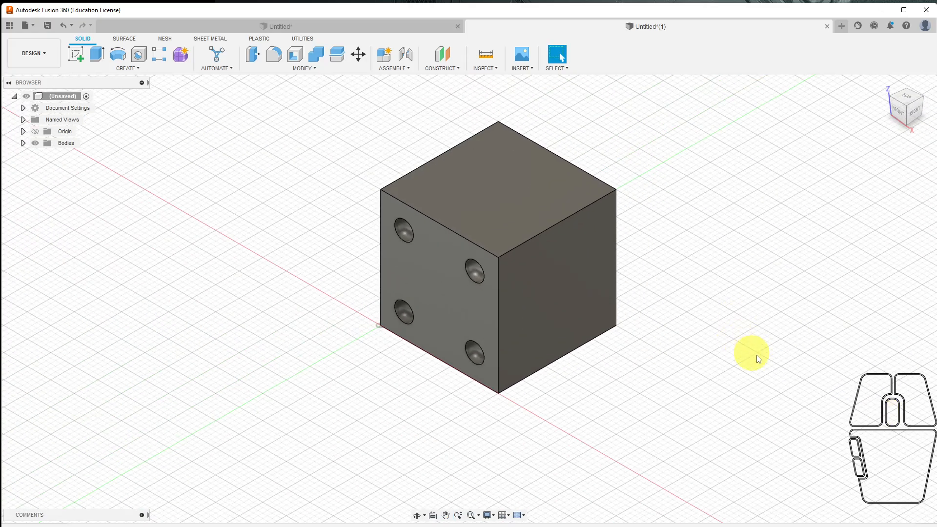
# Create a cylinder 30 mm in diameter and 25 mm high as a new body on the horizontal plane beside the cube.
pyautogui.moveTo(745, 373); pyautogui.dragTo(462, 324, button='middle')
pyautogui.click(126, 70)
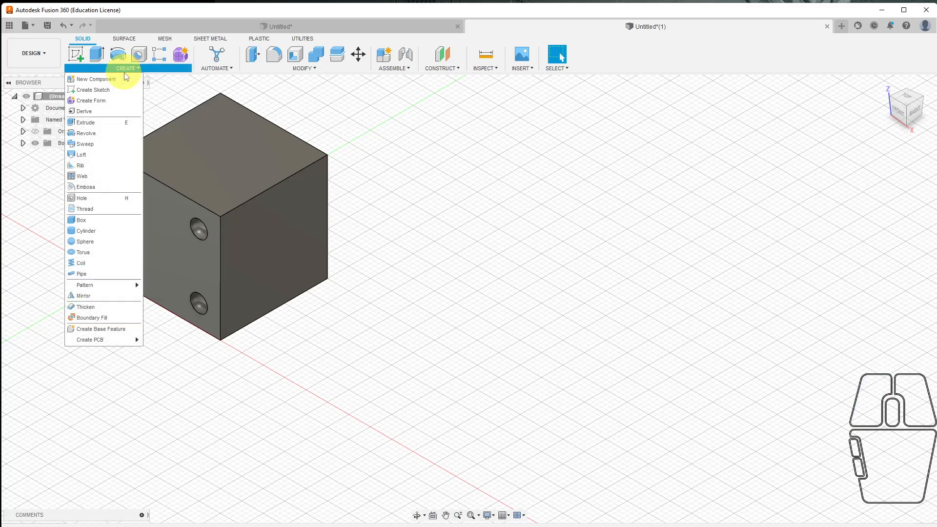
pyautogui.click(81, 232)
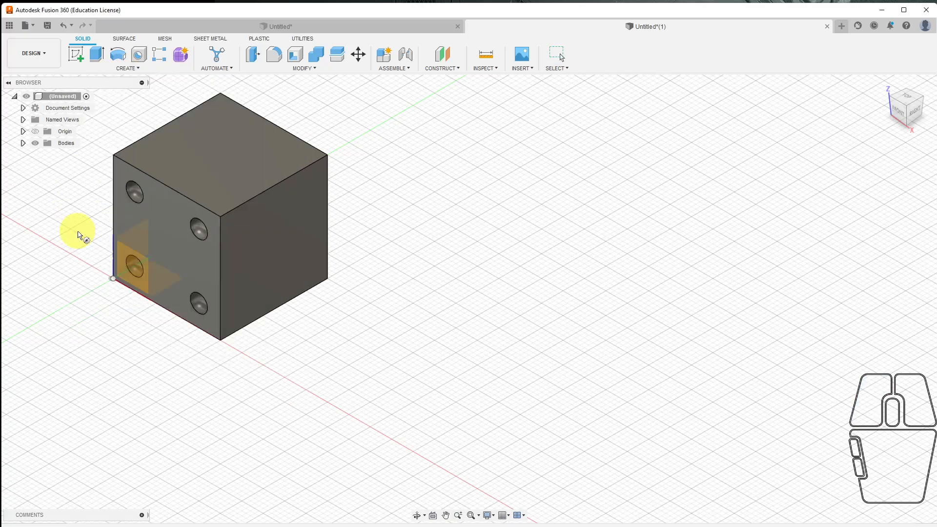
pyautogui.click(327, 476)
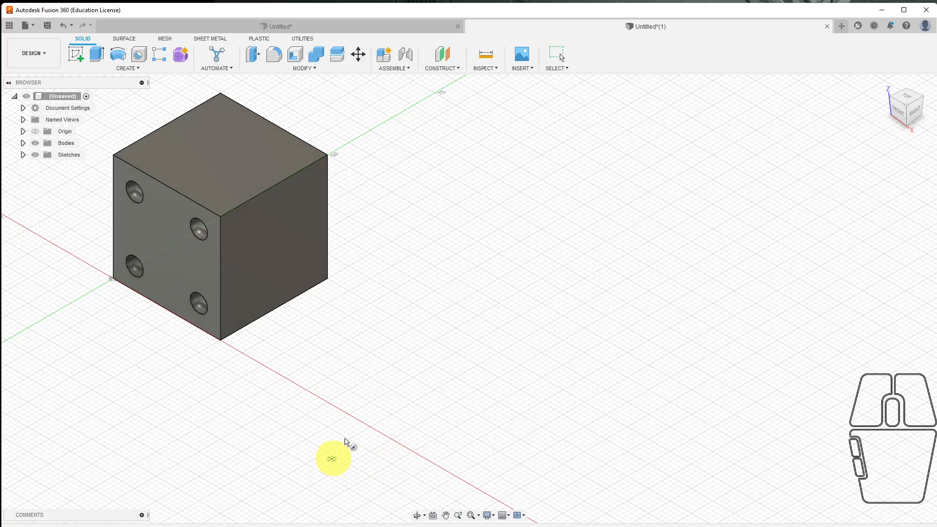
pyautogui.click(456, 386)
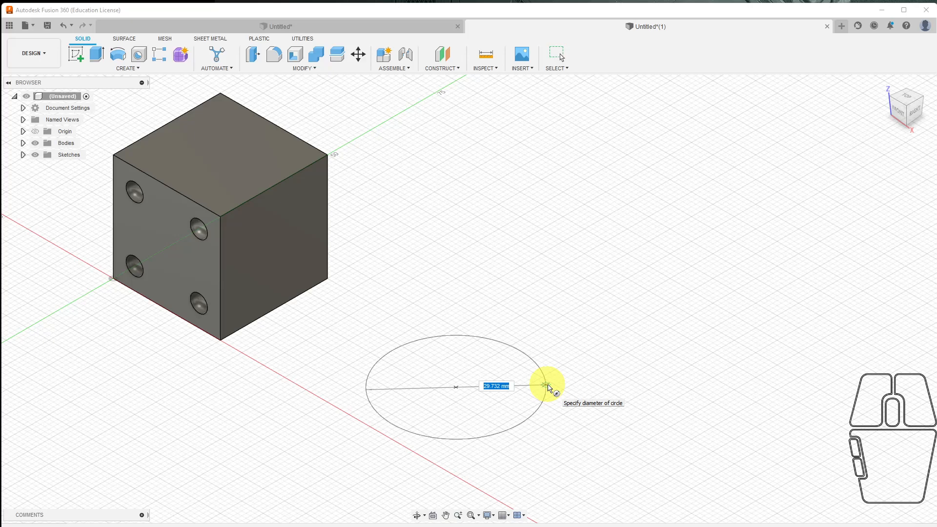
pyautogui.write('30')
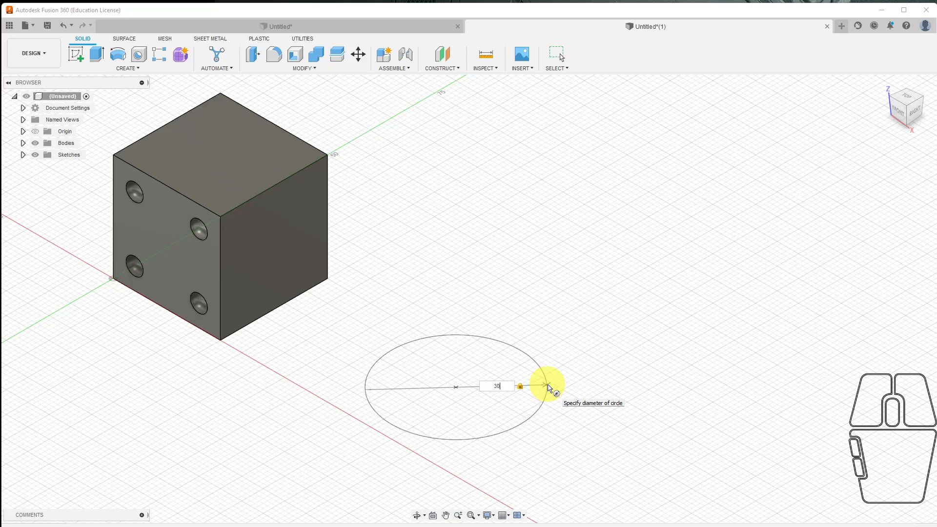
pyautogui.press('Return')
pyautogui.moveTo(456, 378); pyautogui.dragTo(472, 268)
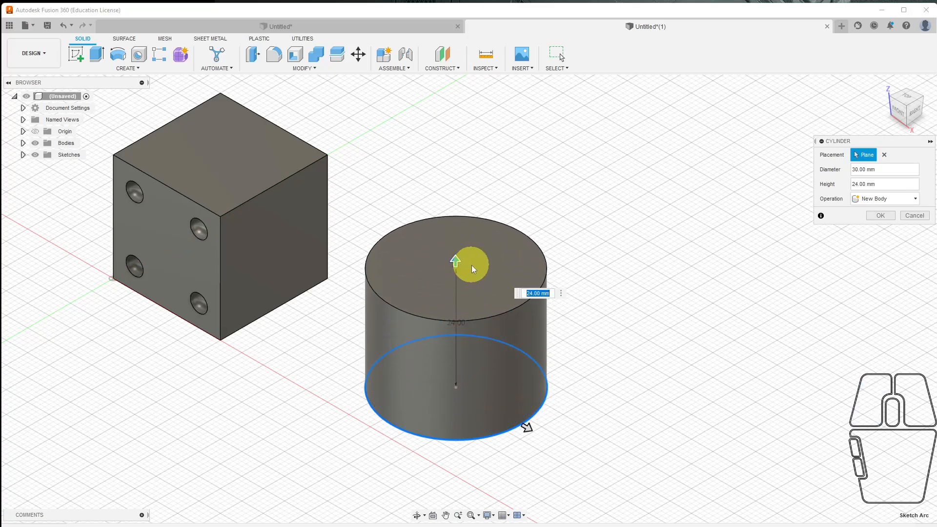
pyautogui.write('25')
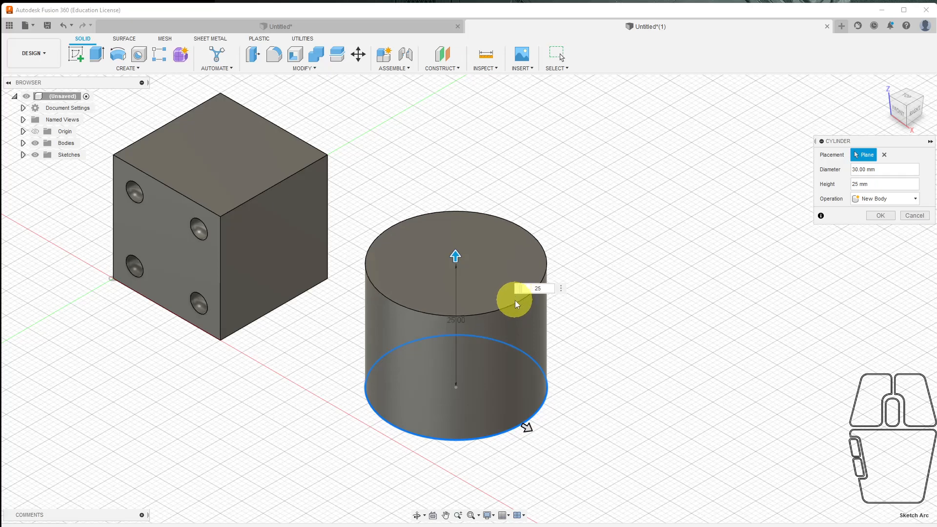
pyautogui.click(878, 216)
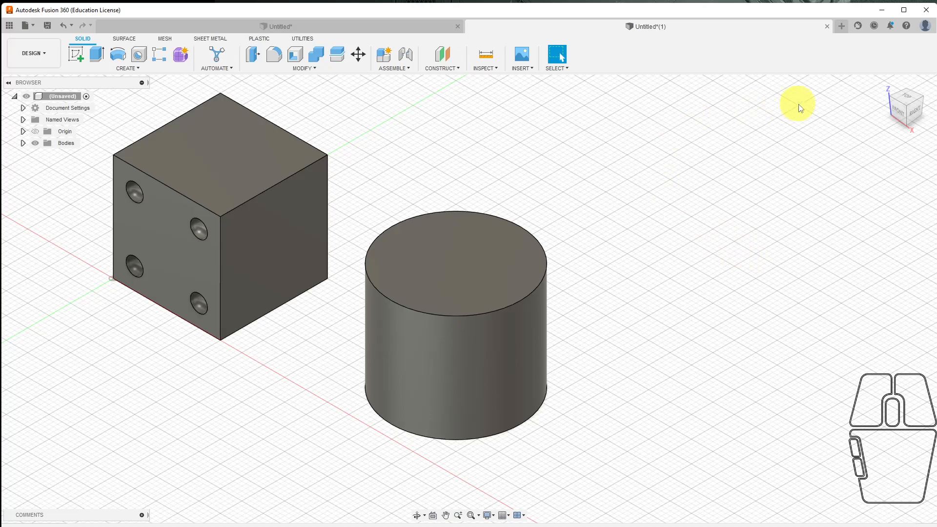
# Join a 5 mm diameter sphere to the cylinder's top face, centred on its rim at X 61.982, Y 33, Z 25 mm.
pyautogui.click(906, 98)
pyautogui.moveTo(732, 417); pyautogui.dragTo(751, 307, button='middle')
pyautogui.scroll(3, 750, 308)
pyautogui.scroll(2, 653, 326)
pyautogui.moveTo(677, 324); pyautogui.dragTo(740, 317, button='middle')
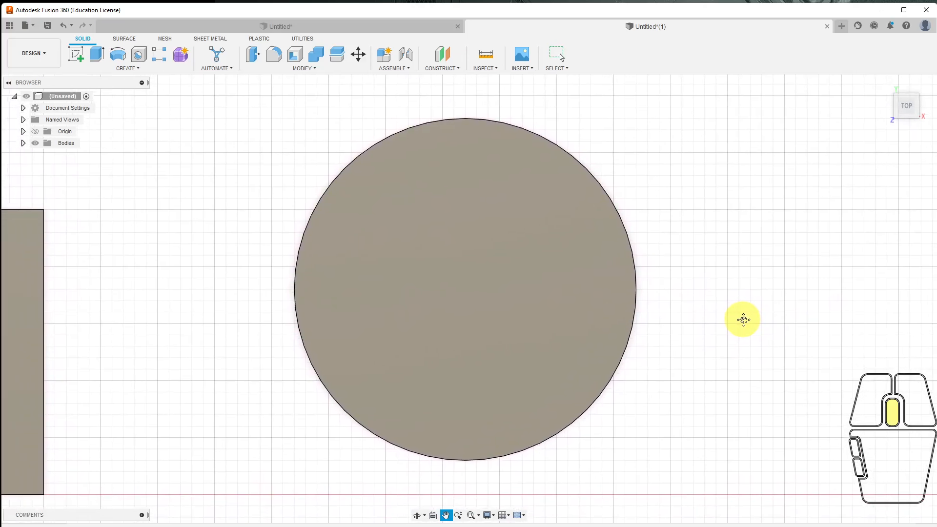
pyautogui.click(132, 69)
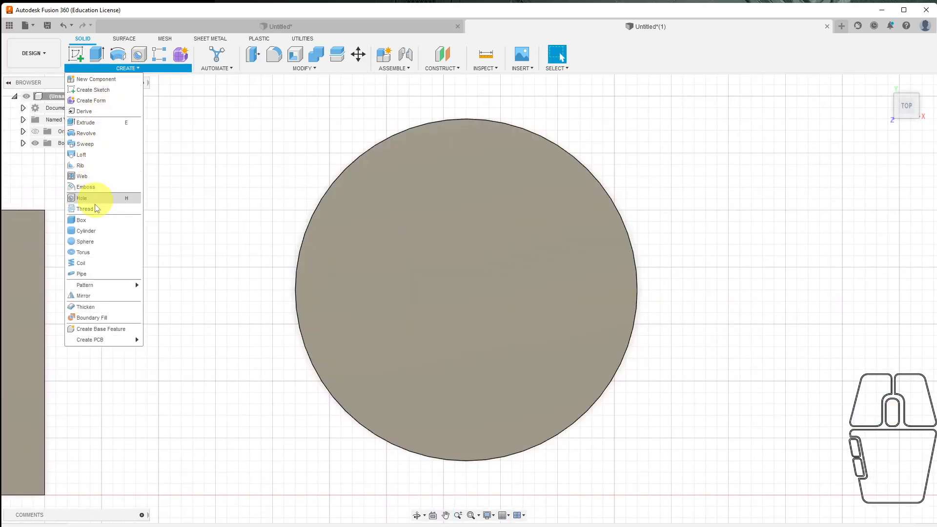
pyautogui.click(85, 242)
pyautogui.click(478, 304)
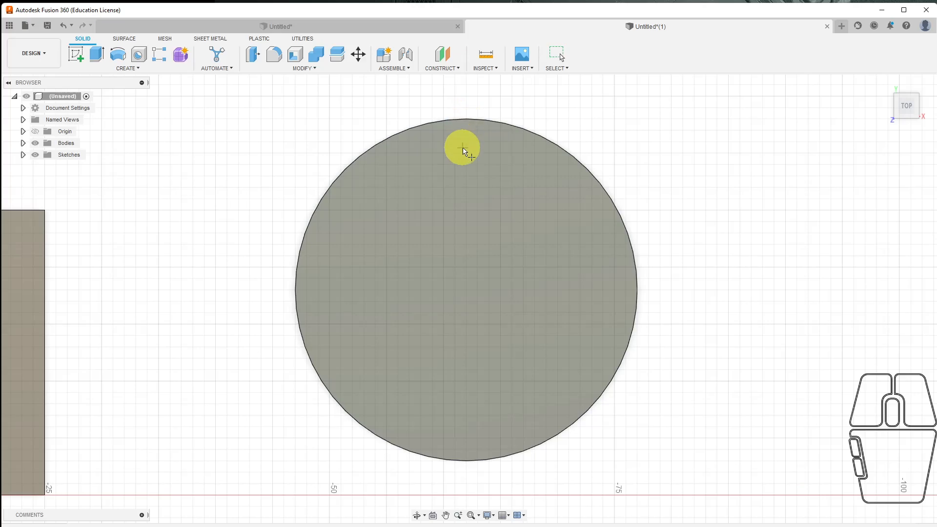
pyautogui.click(467, 122)
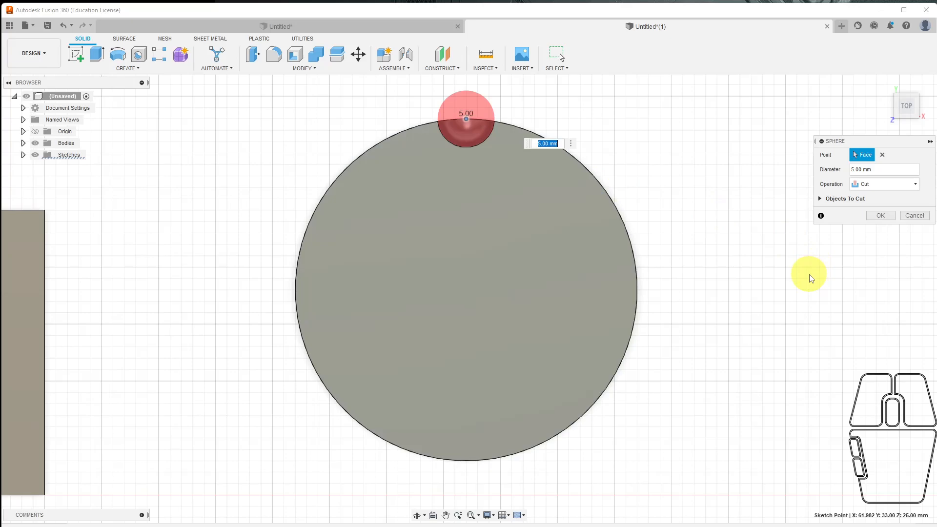
pyautogui.click(880, 180)
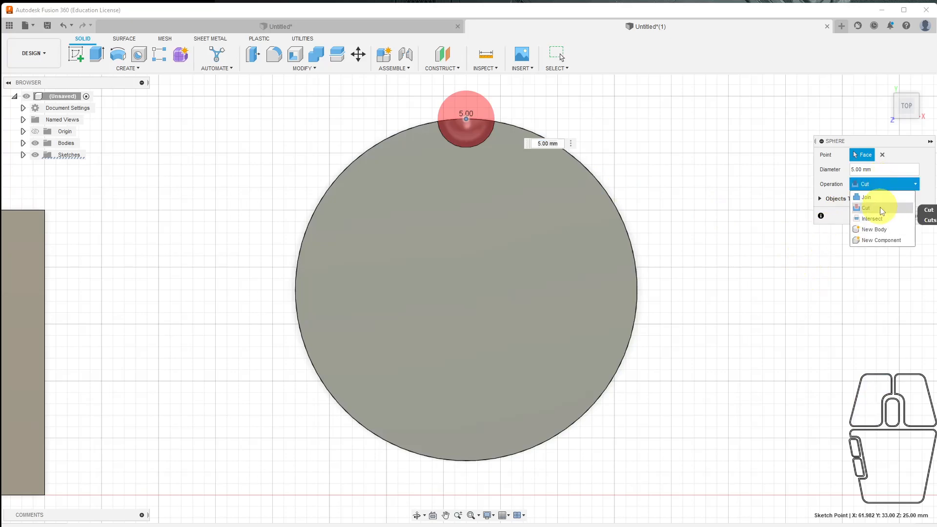
pyautogui.click(878, 198)
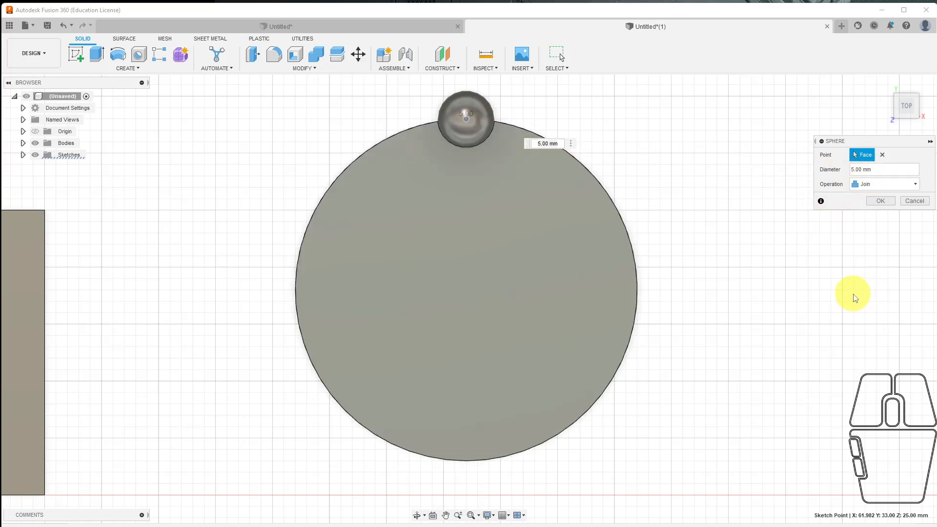
pyautogui.click(885, 204)
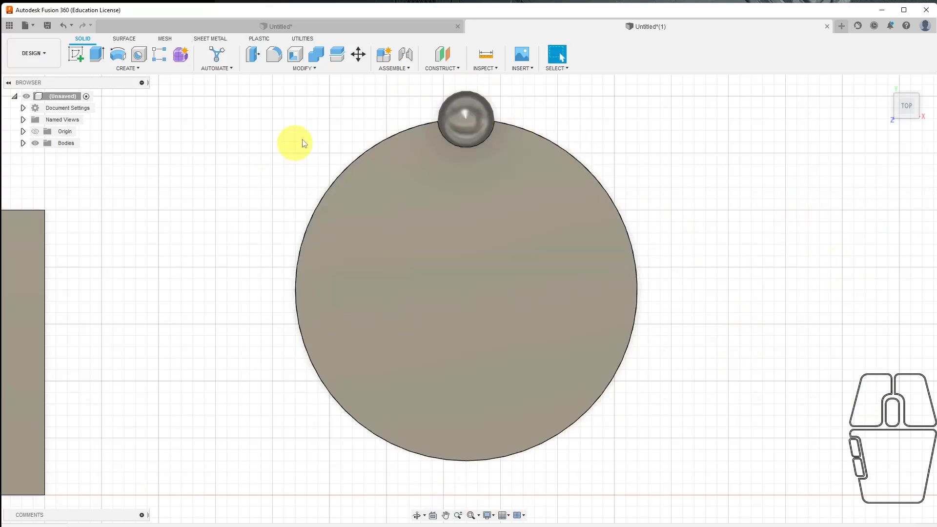
# Set up a circular feature pattern of the rim sphere, with the cylinder's curved side face as the axis.
pyautogui.click(884, 84)
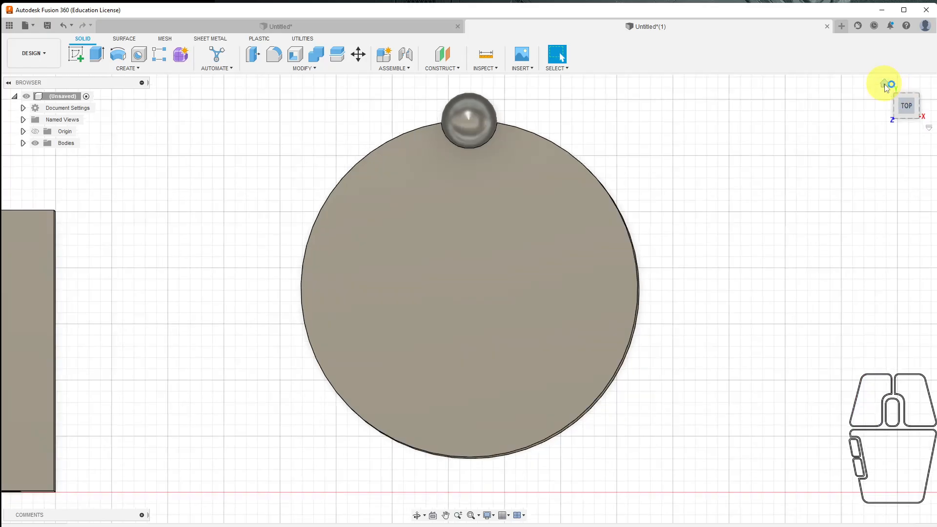
pyautogui.moveTo(908, 109)
pyautogui.mouseDown()
pyautogui.moveTo(798, 83)
pyautogui.moveTo(887, 98)
pyautogui.mouseUp()
pyautogui.click(902, 101)
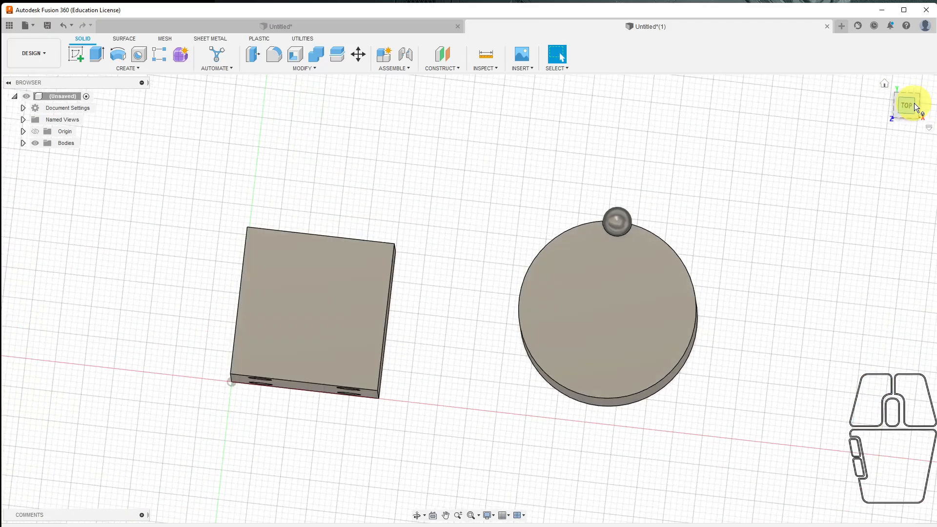
pyautogui.scroll(4, 776, 171)
pyautogui.moveTo(723, 275); pyautogui.dragTo(737, 211, button='middle')
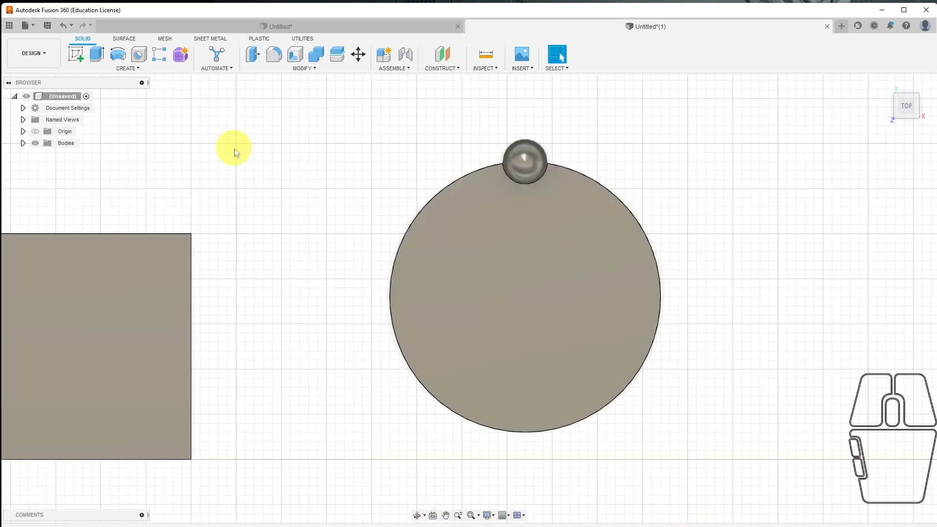
pyautogui.click(157, 57)
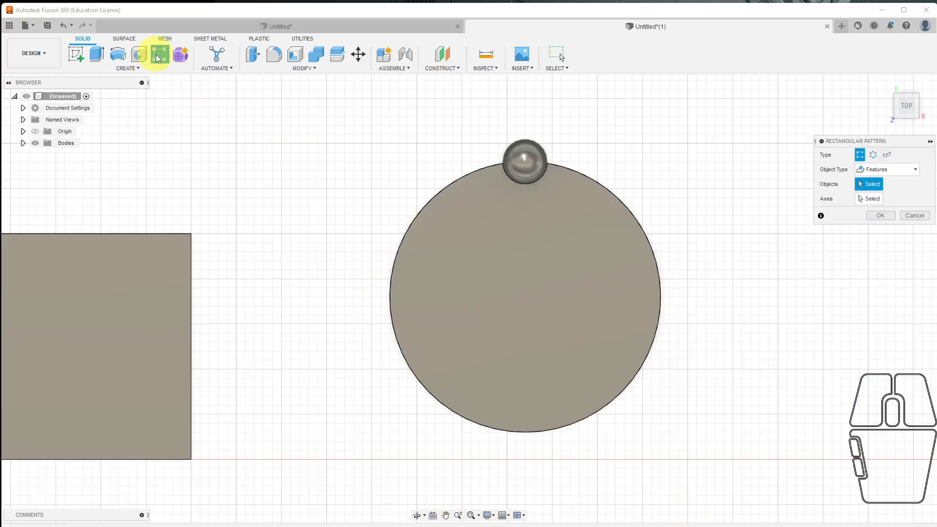
pyautogui.click(873, 155)
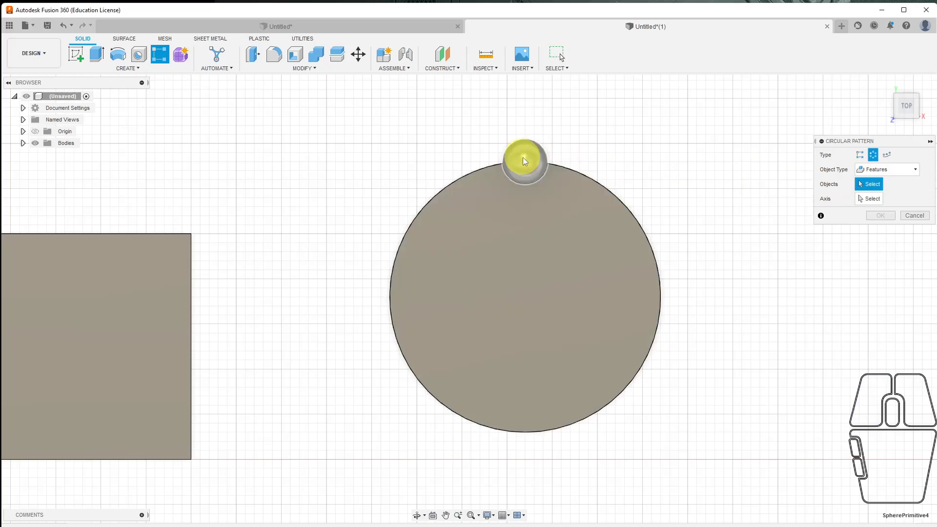
pyautogui.click(523, 157)
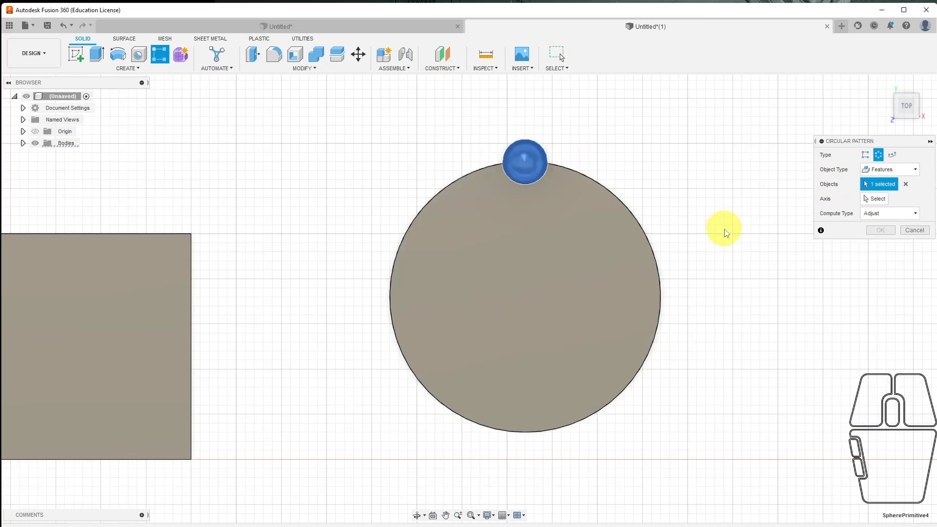
pyautogui.click(878, 199)
pyautogui.moveTo(905, 101)
pyautogui.mouseDown()
pyautogui.moveTo(883, 67)
pyautogui.moveTo(893, 58)
pyautogui.mouseUp()
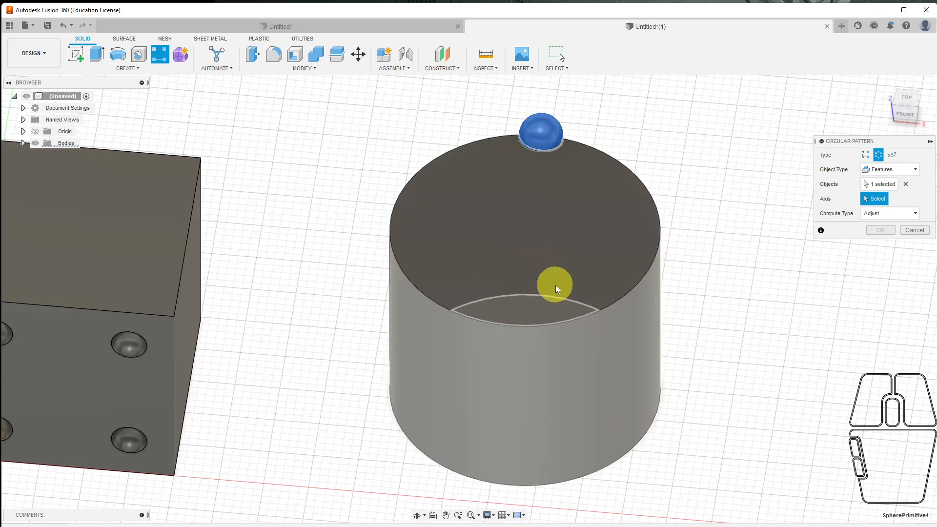
pyautogui.click(437, 71)
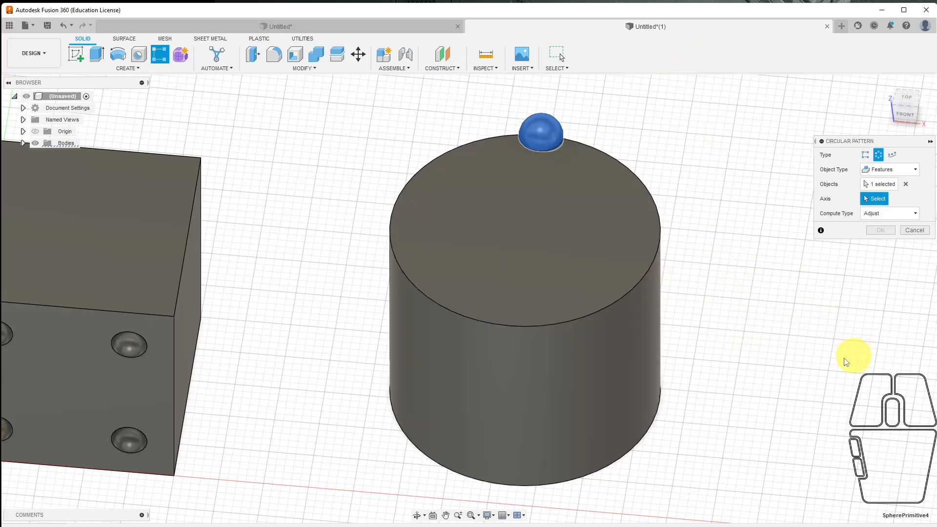
pyautogui.click(599, 387)
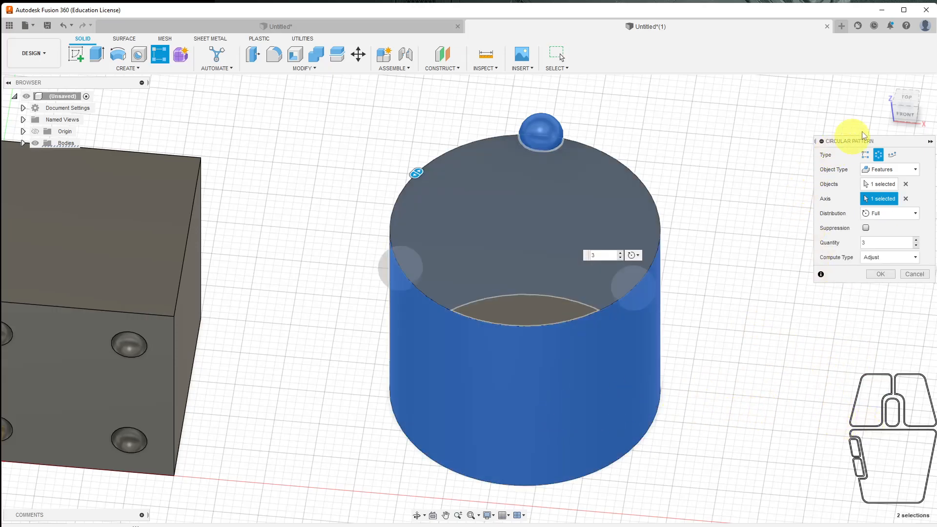
# Set the circular pattern's quantity to 8 spheres around the cylinder's top rim and create the pattern.
pyautogui.click(902, 98)
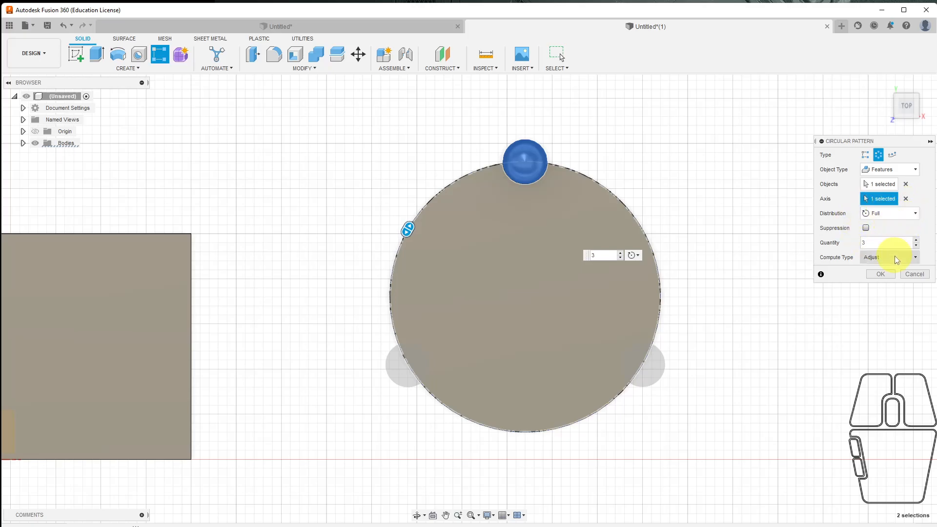
pyautogui.click(917, 240)
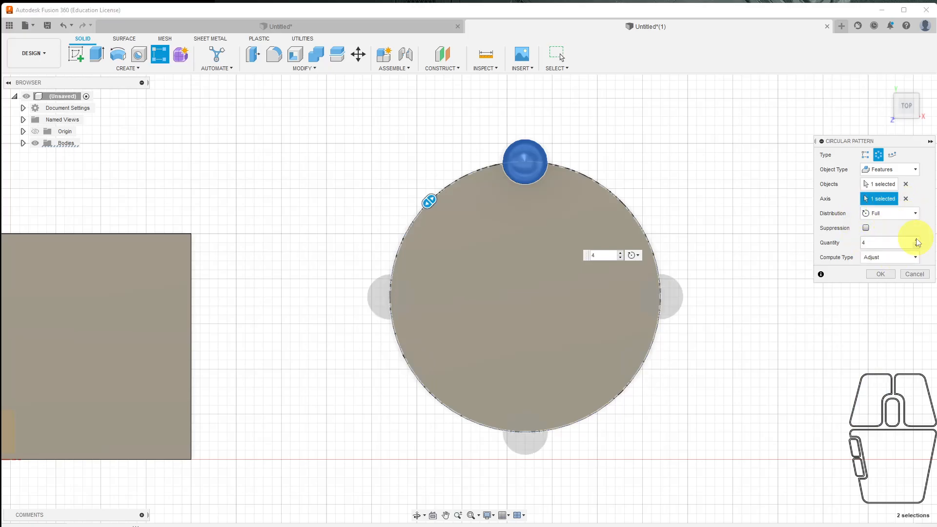
pyautogui.click(917, 240)
pyautogui.click(917, 240)
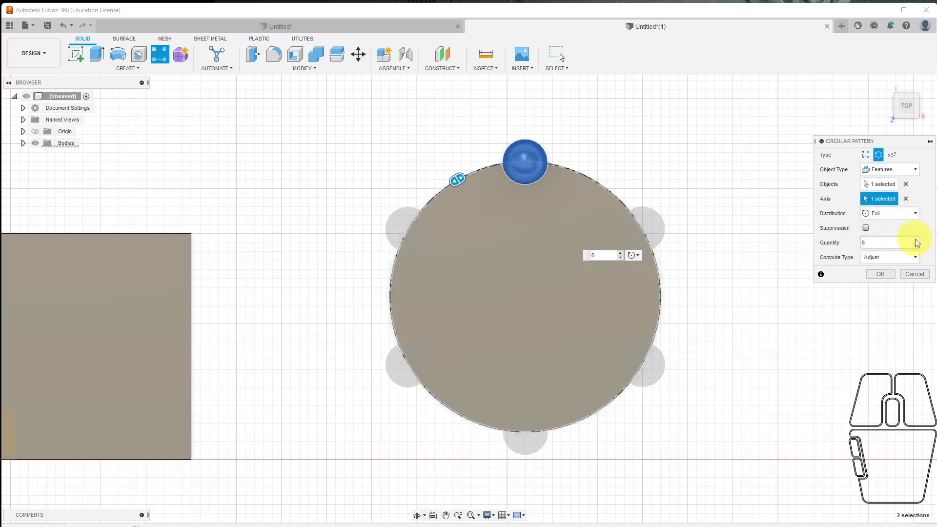
pyautogui.click(917, 240)
pyautogui.click(917, 240)
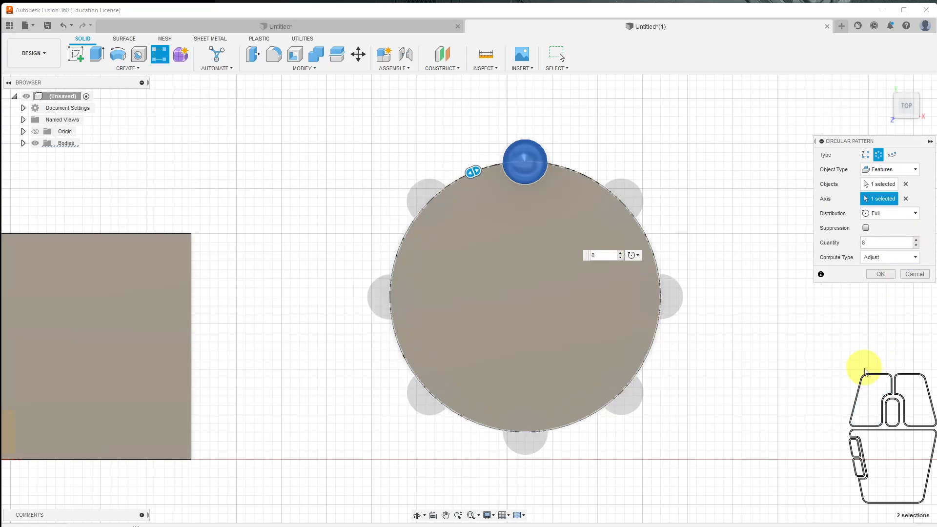
pyautogui.click(878, 274)
pyautogui.click(883, 85)
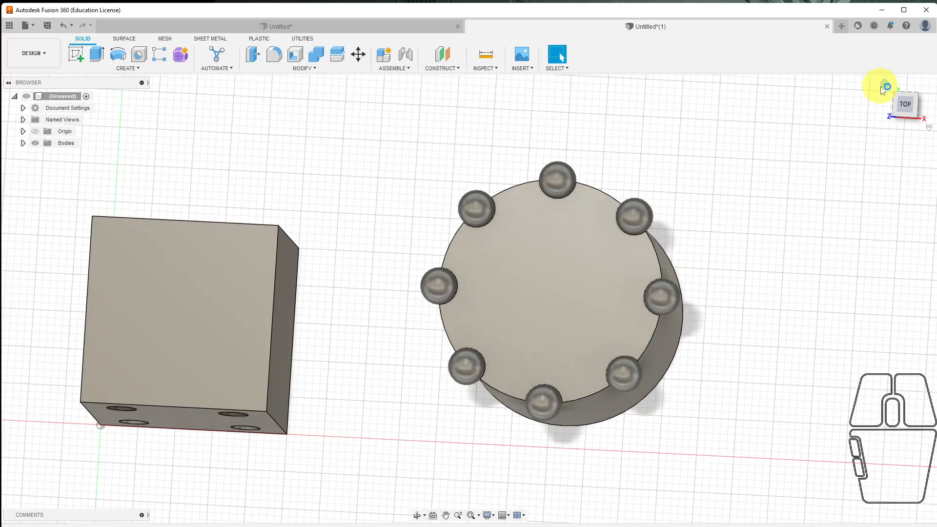